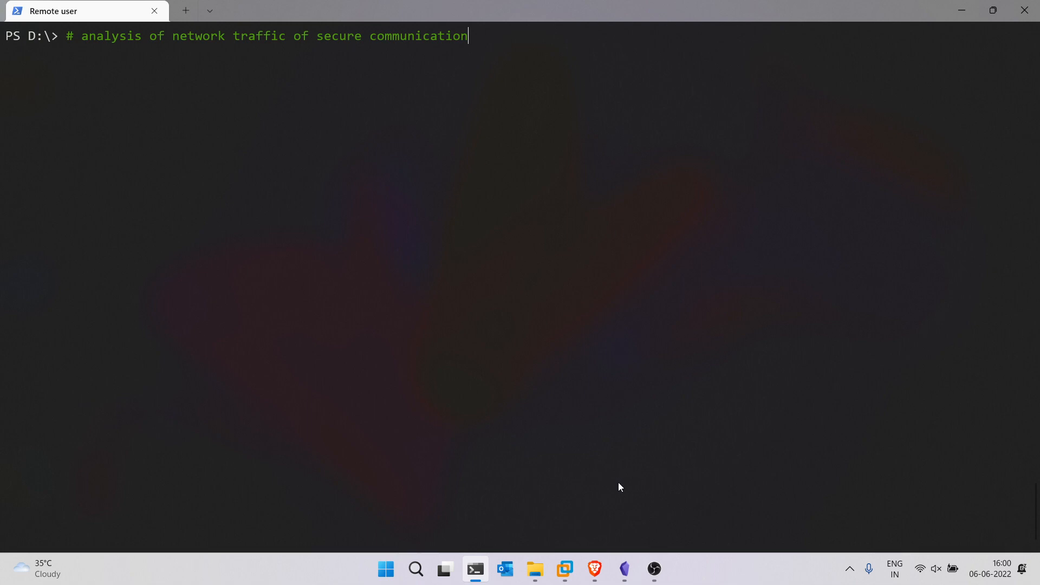
Bring the browser window to the front and maximize it
{"action": "left_click", "coordinate": [594, 568]}
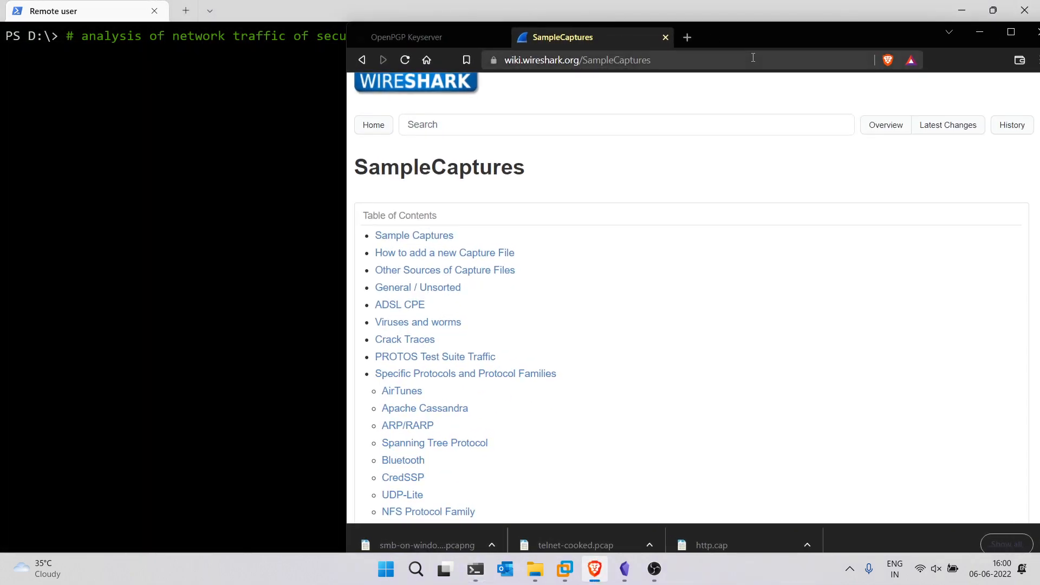
{"action": "double_click", "coordinate": [736, 31]}
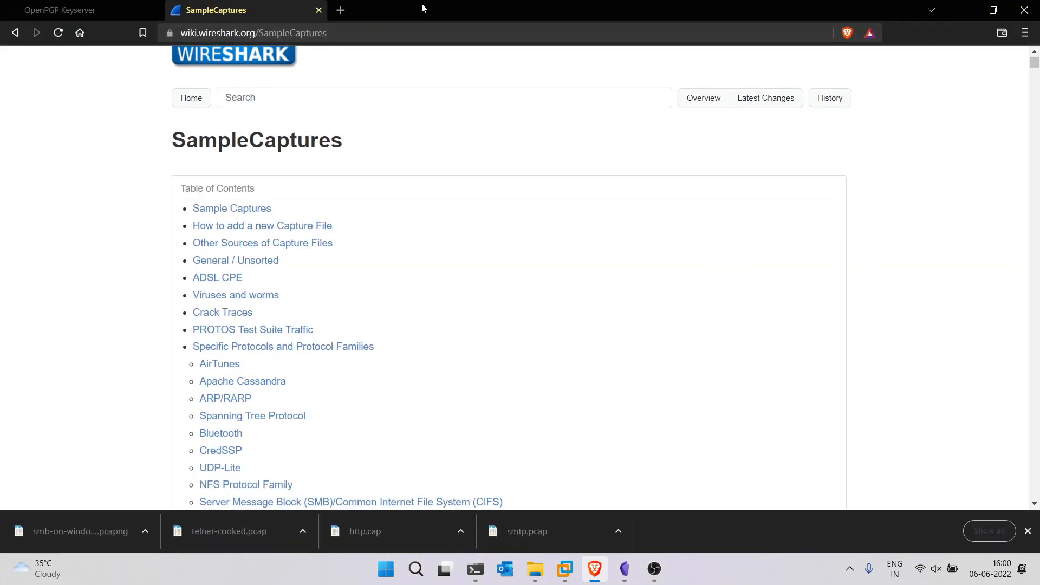
Open wireshark.org in a new browser tab and dismiss the downloads bar
{"action": "left_click", "coordinate": [337, 12]}
{"action": "type", "text": "wire"}
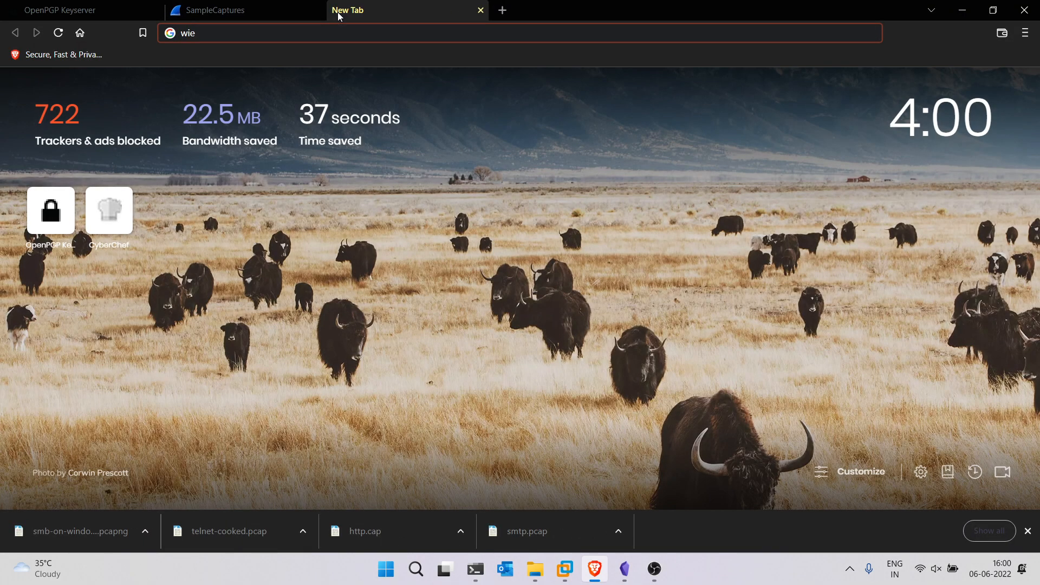
{"action": "type", "text": "shark.org"}
{"action": "key", "text": "Return"}
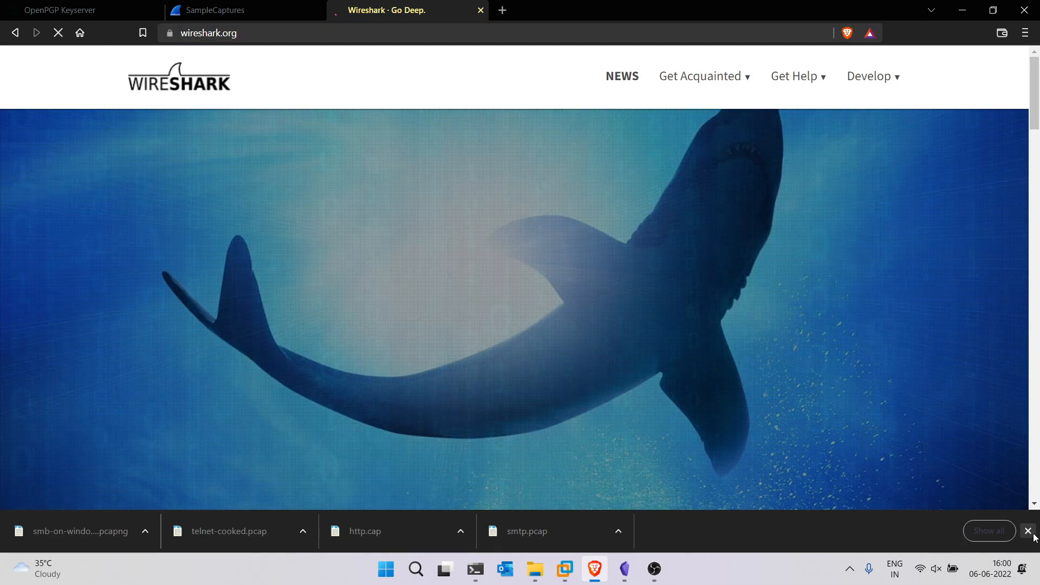
{"action": "left_click", "coordinate": [1029, 532]}
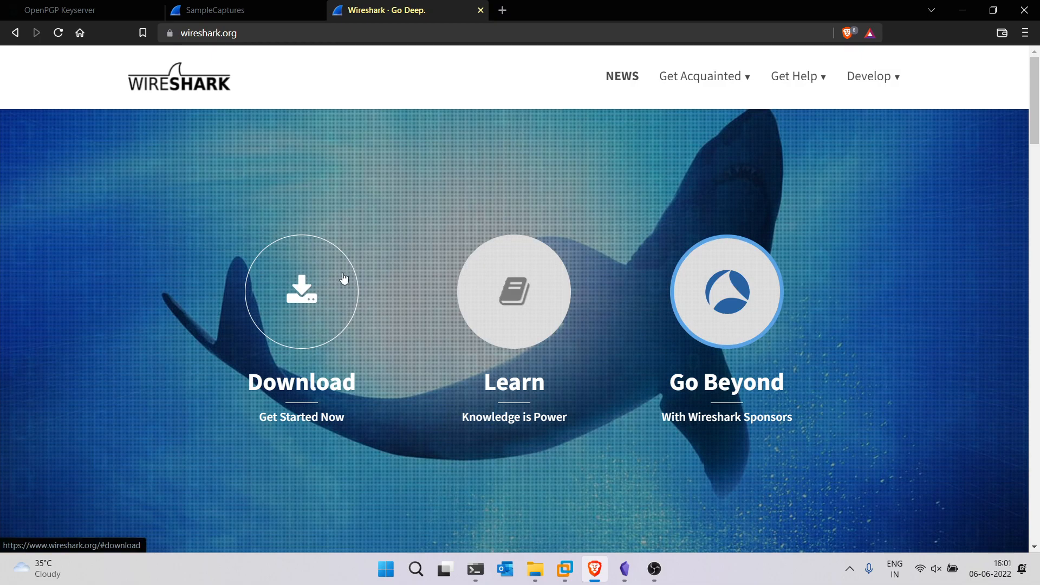
Open the Download section of wireshark.org, then close that tab
{"action": "left_click", "coordinate": [310, 288]}
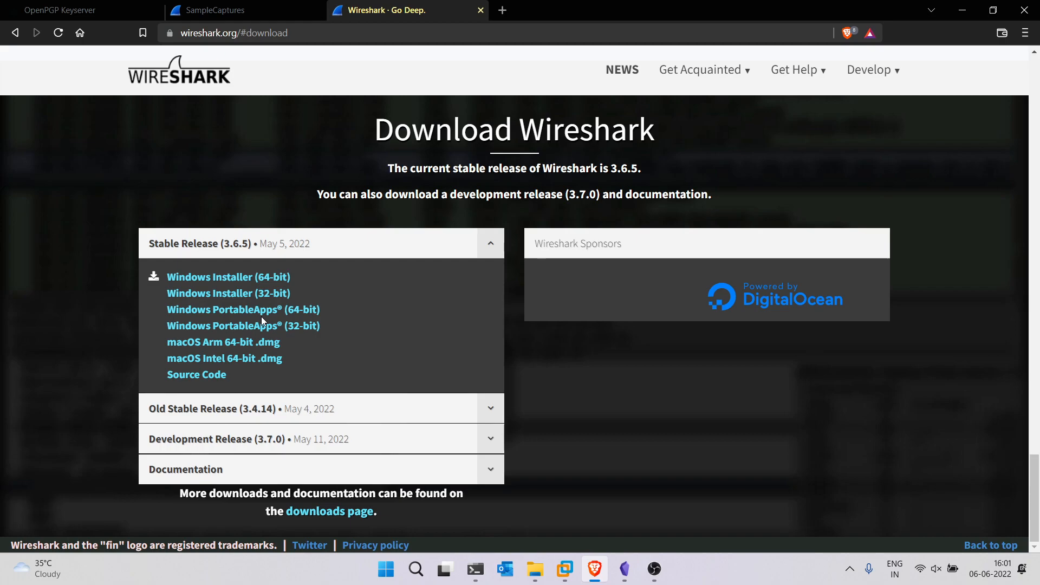
{"action": "left_click", "coordinate": [481, 10]}
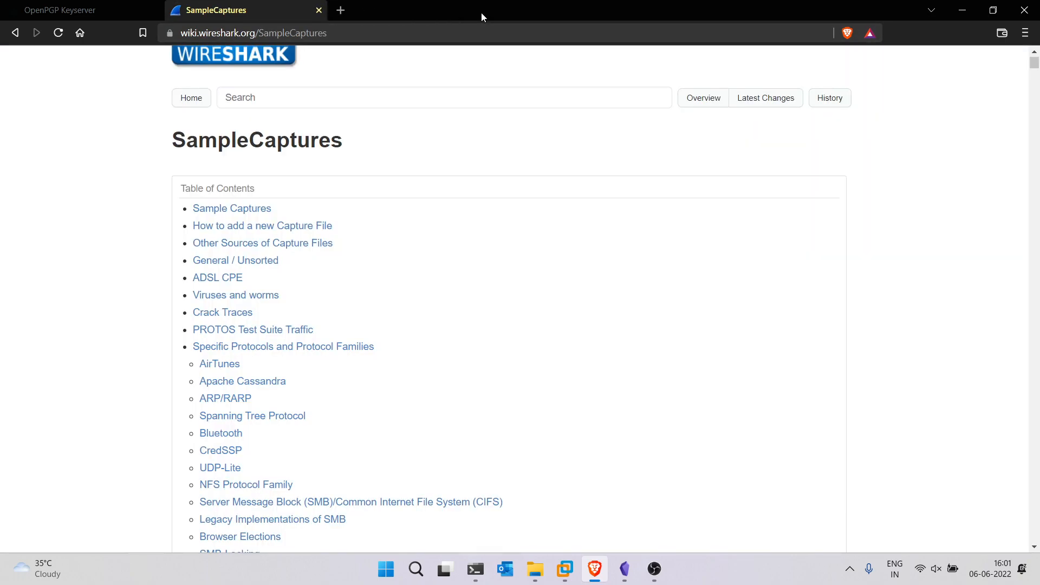
Browse down through the protocol list on the Wireshark SampleCaptures wiki page
{"action": "left_click", "coordinate": [622, 38]}
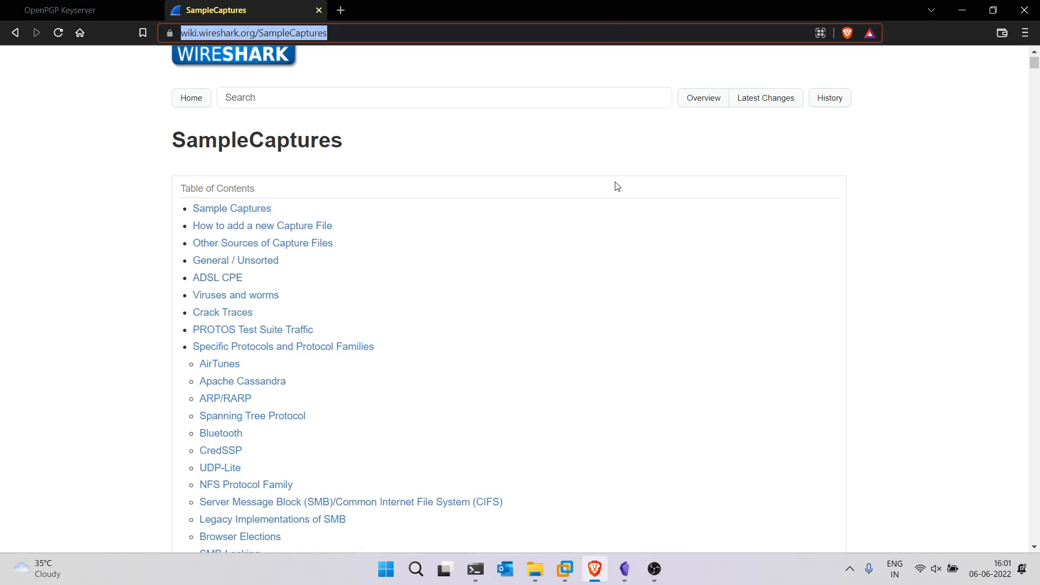
{"action": "scroll", "coordinate": [616, 206], "scroll_direction": "down", "scroll_amount": 9}
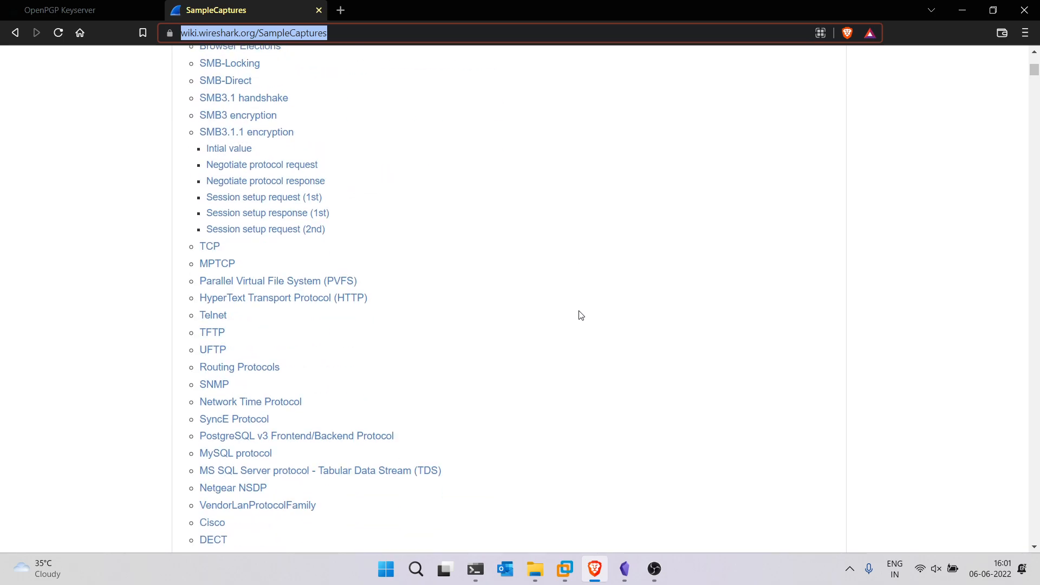
{"action": "scroll", "coordinate": [580, 316], "scroll_direction": "down", "scroll_amount": 9}
{"action": "scroll", "coordinate": [581, 315], "scroll_direction": "down", "scroll_amount": 4}
{"action": "scroll", "coordinate": [580, 316], "scroll_direction": "down", "scroll_amount": 5}
Minimize the browser and terminal windows and launch Wireshark from the desktop shortcut
{"action": "left_click", "coordinate": [962, 10]}
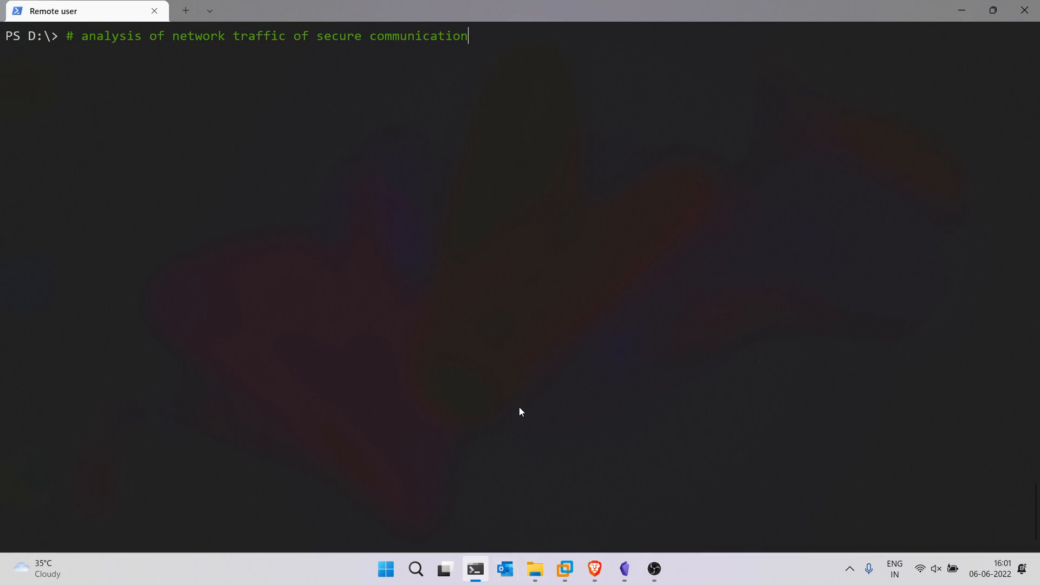
{"action": "left_click", "coordinate": [966, 10]}
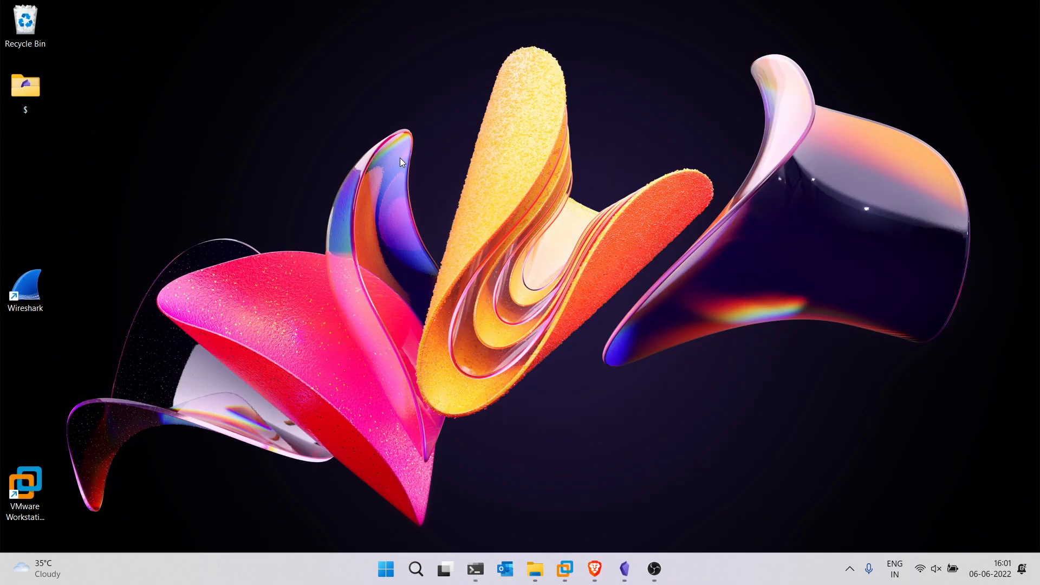
{"action": "double_click", "coordinate": [25, 285]}
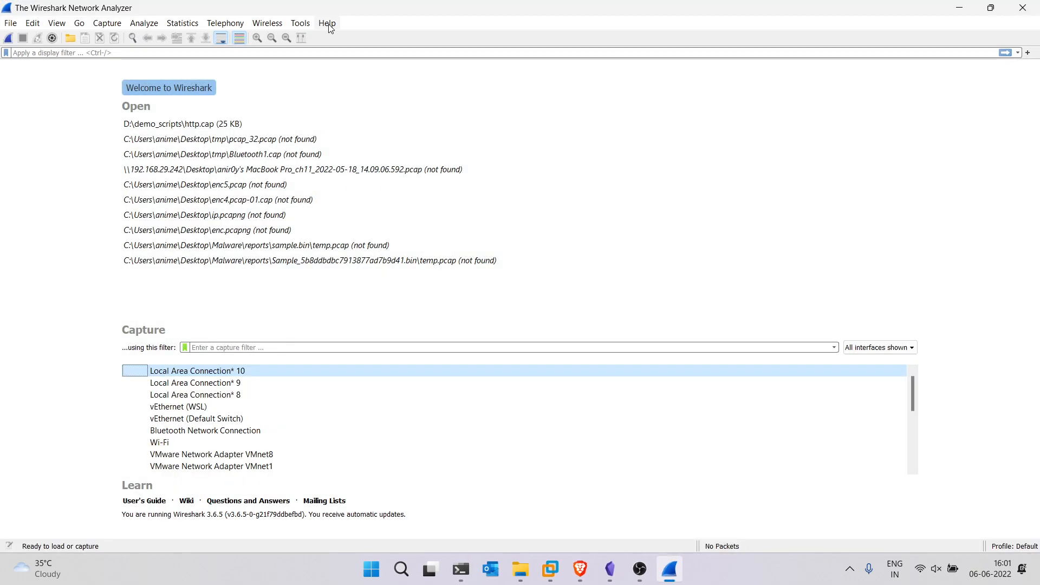
Open the Sample Captures wiki page from Wireshark's Help menu, then minimize the browser
{"action": "left_click", "coordinate": [328, 25]}
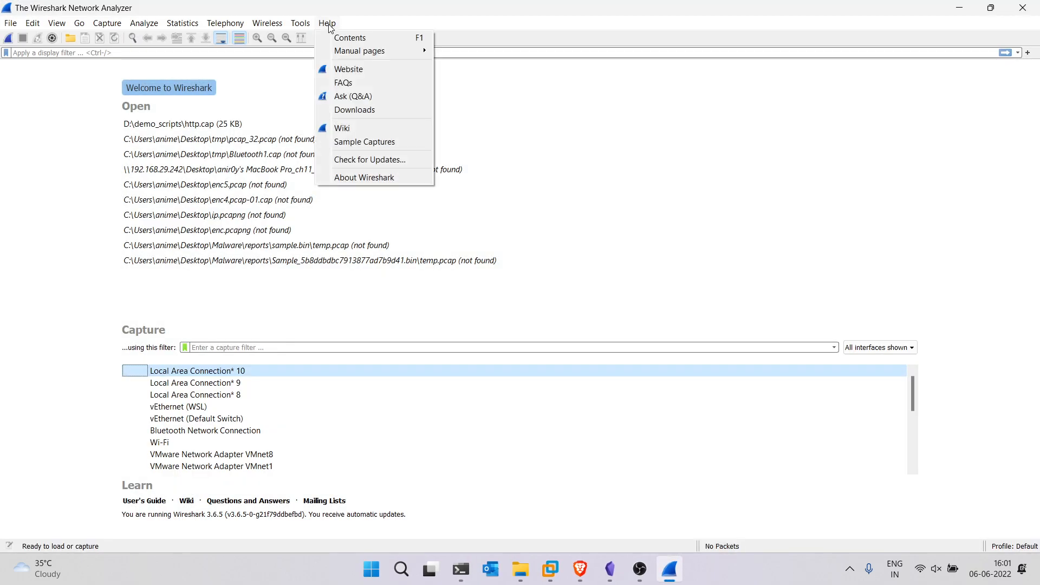
{"action": "left_click", "coordinate": [359, 142]}
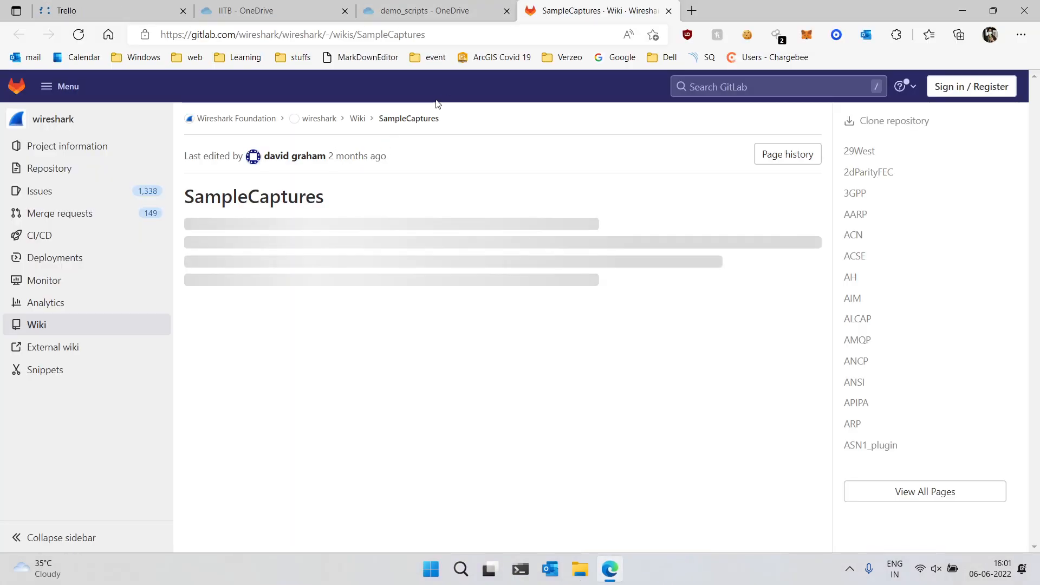
{"action": "left_click", "coordinate": [963, 5]}
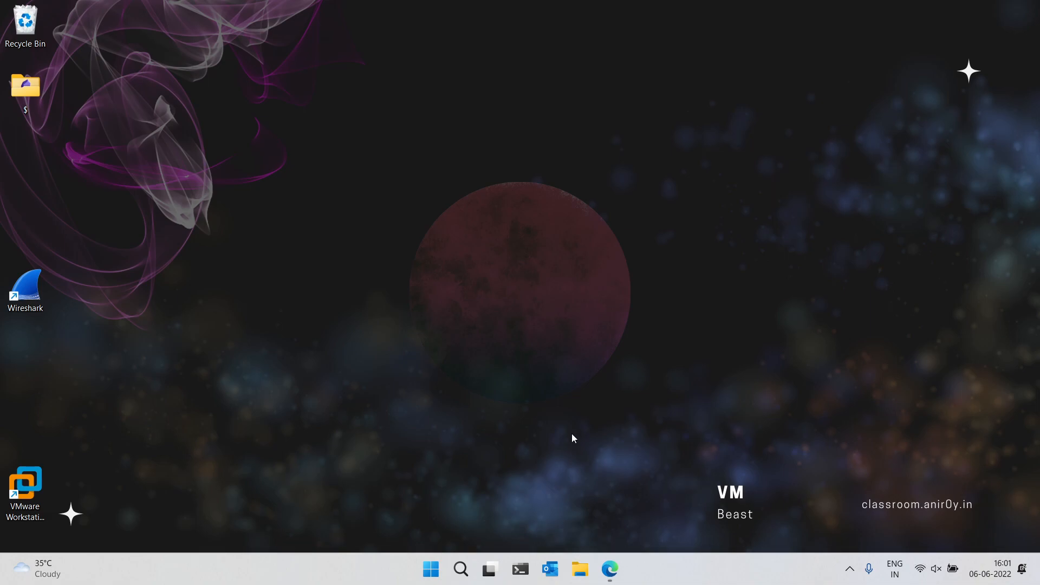
Open a PowerShell terminal and change directory to D:\demo_scripts\
{"action": "left_click", "coordinate": [525, 554]}
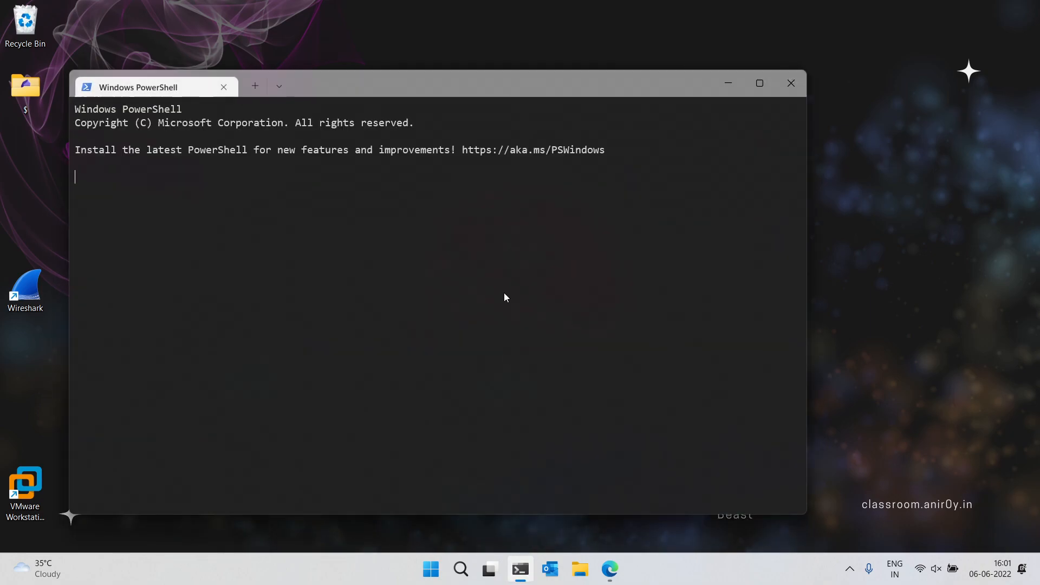
{"action": "type", "text": "cd d:\\de"}
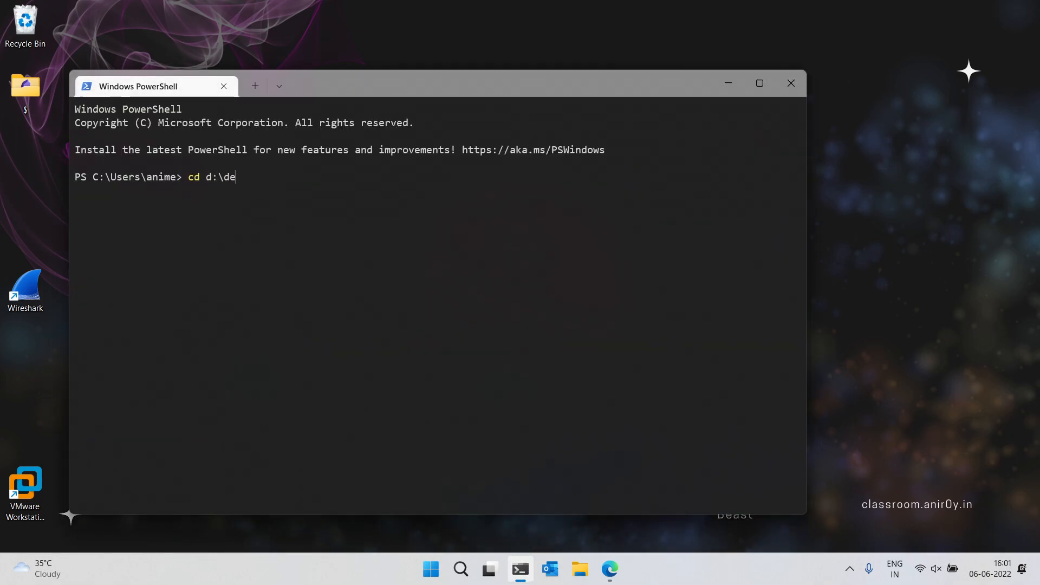
{"action": "key", "text": "Tab"}
{"action": "key", "text": "ctrl+Return"}
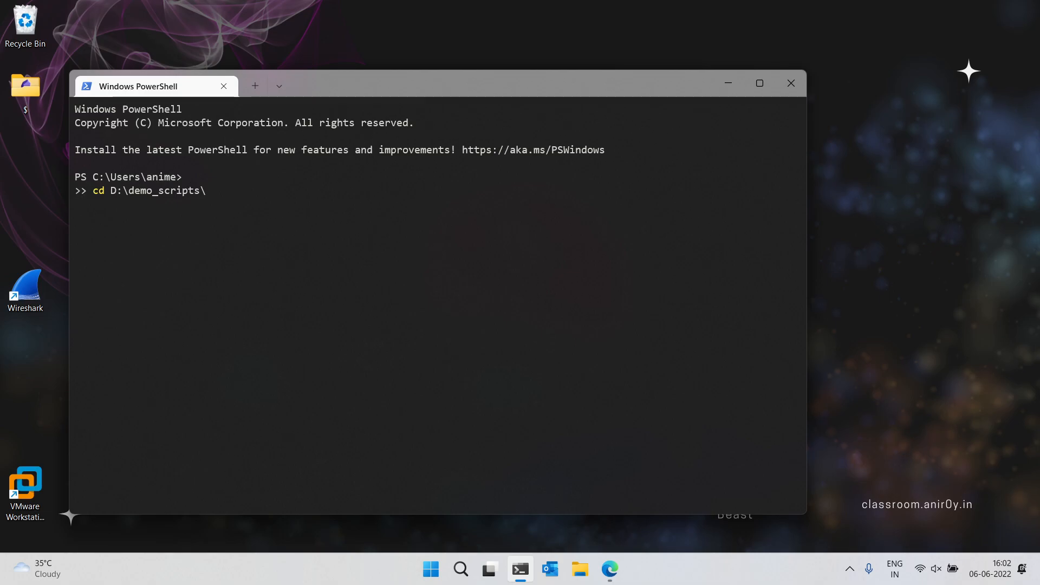
{"action": "key", "text": "Return"}
Run "open ." to show the demo_scripts folder in File Explorer and move that window beside the terminal
{"action": "type", "text": "open "}
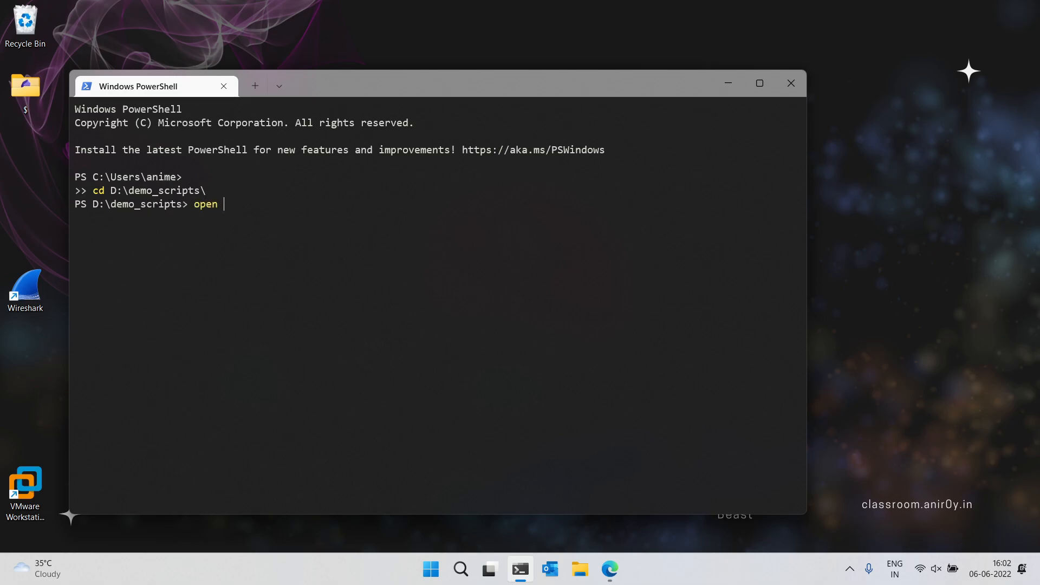
{"action": "type", "text": "."}
{"action": "key", "text": "Return"}
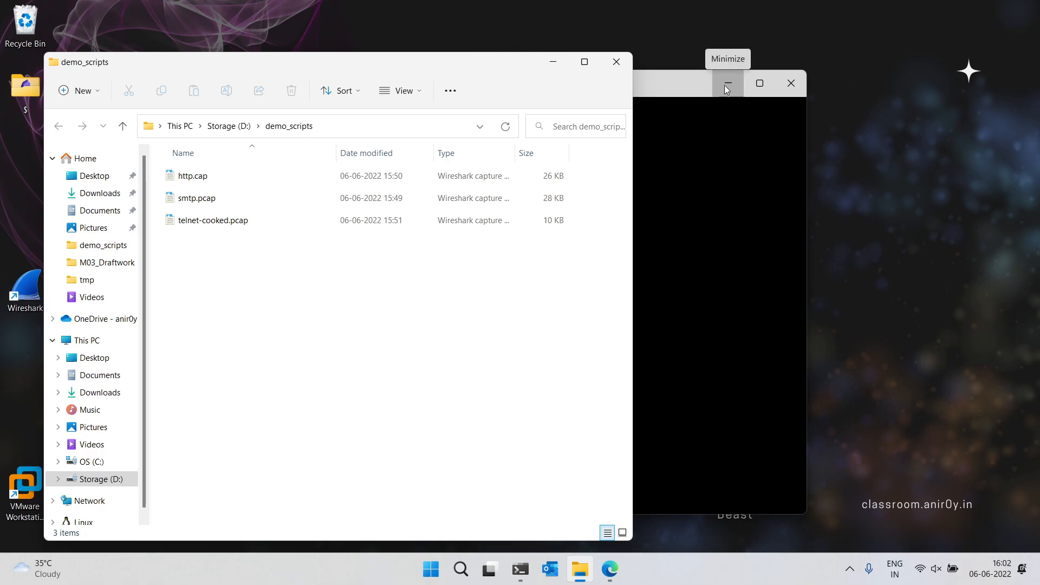
{"action": "left_click", "coordinate": [726, 87]}
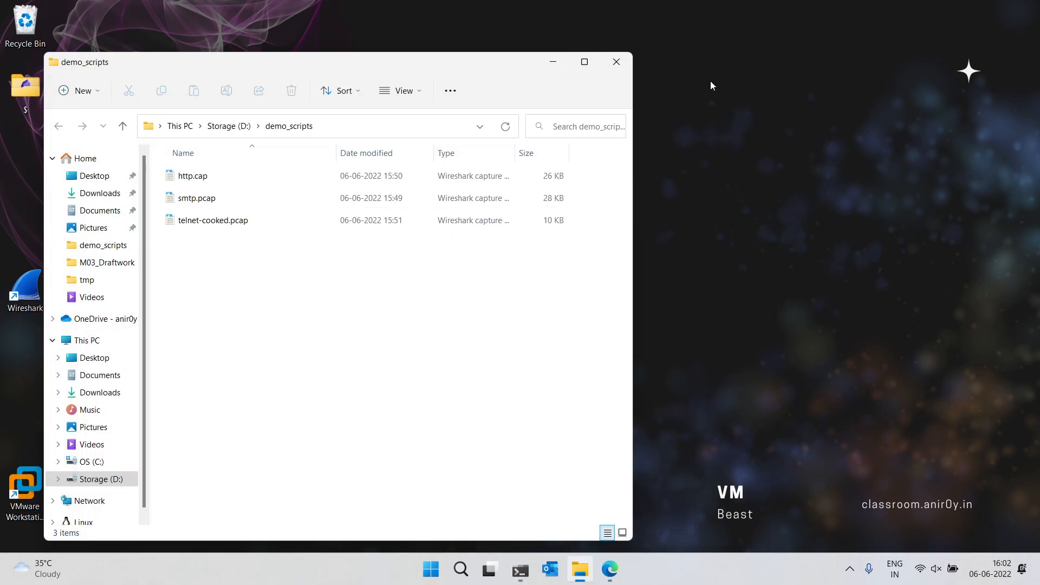
{"action": "left_click_drag", "start_coordinate": [466, 68], "coordinate": [624, 56]}
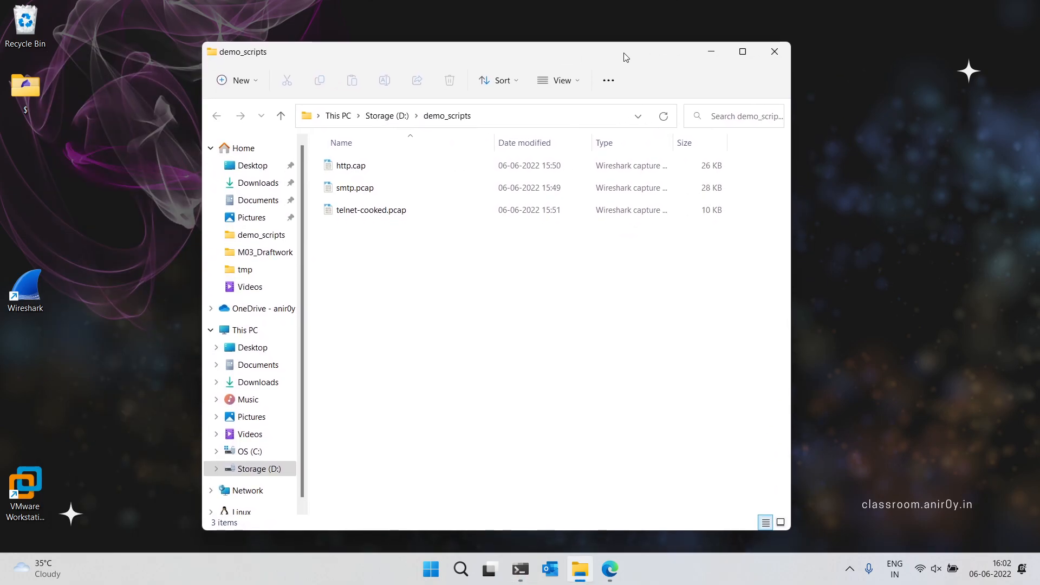
Open http.cap from the demo_scripts folder in Wireshark
{"action": "left_click", "coordinate": [372, 167]}
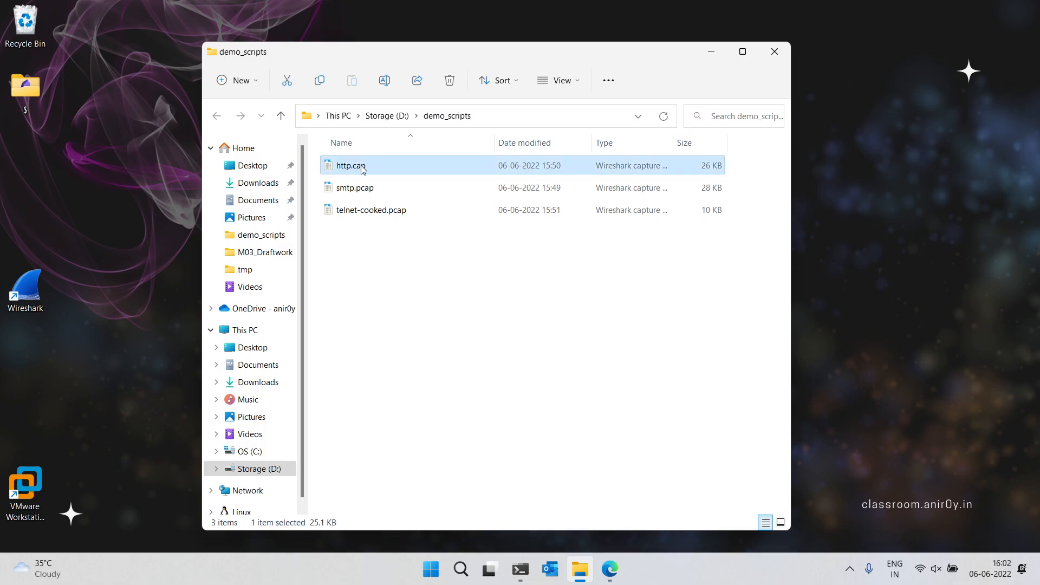
{"action": "right_click", "coordinate": [363, 168]}
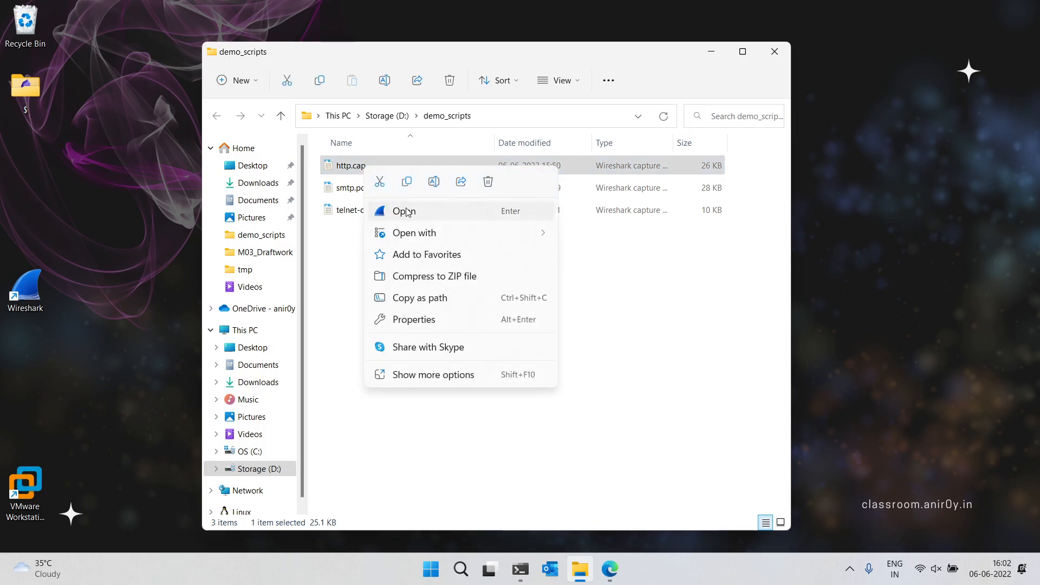
{"action": "left_click", "coordinate": [413, 214]}
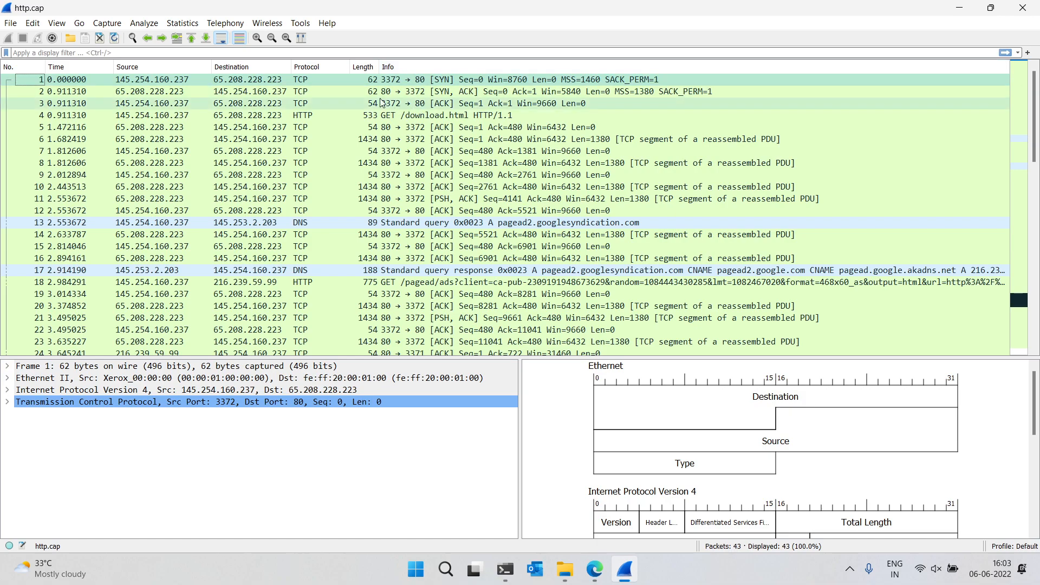
Apply the display filter http to the capture
{"action": "left_click", "coordinate": [298, 53]}
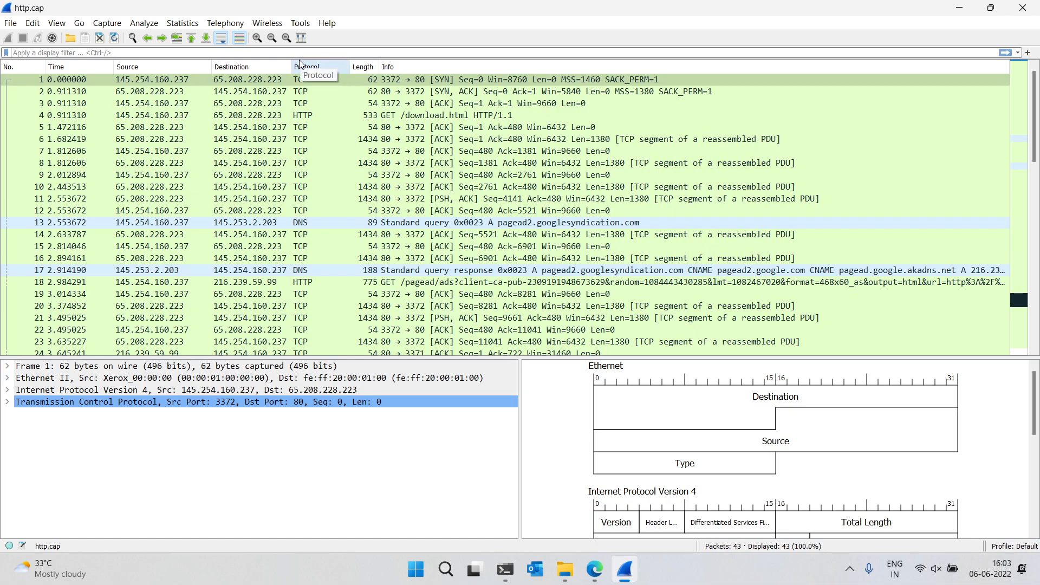
{"action": "type", "text": "http"}
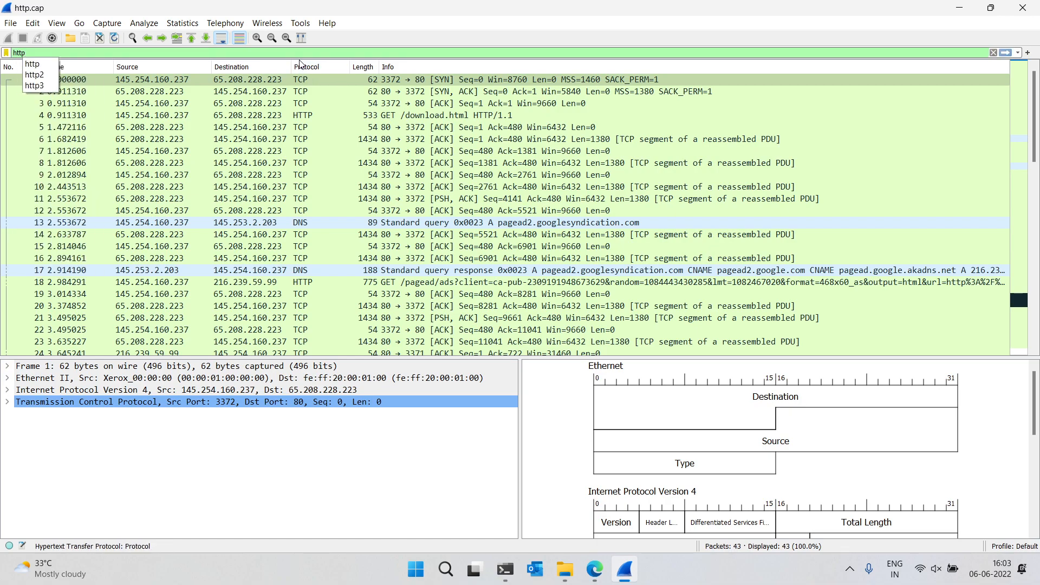
{"action": "key", "text": "Return"}
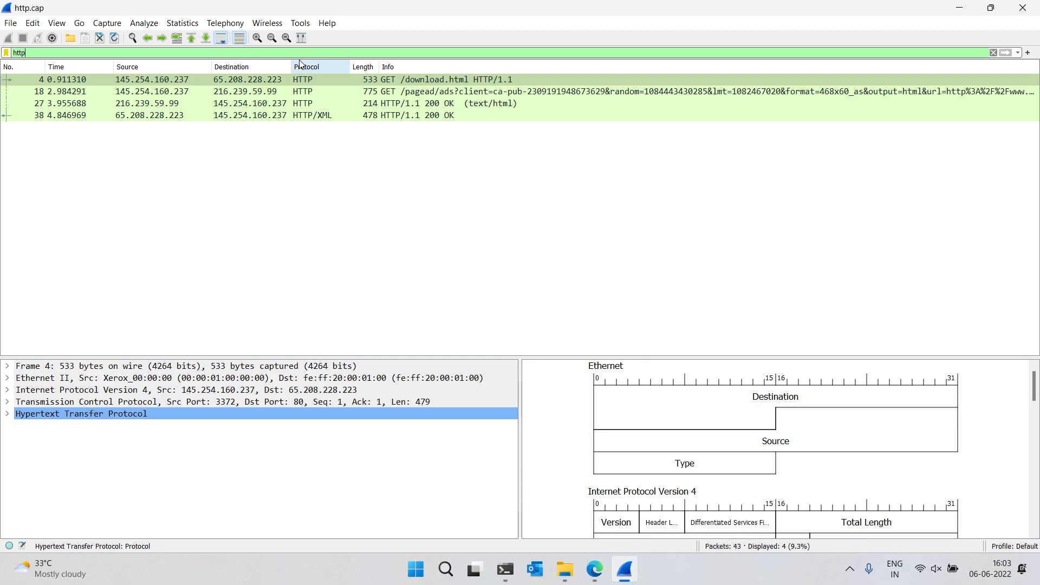
Select each of the four filtered HTTP packets in turn to inspect their details
{"action": "left_click", "coordinate": [334, 82]}
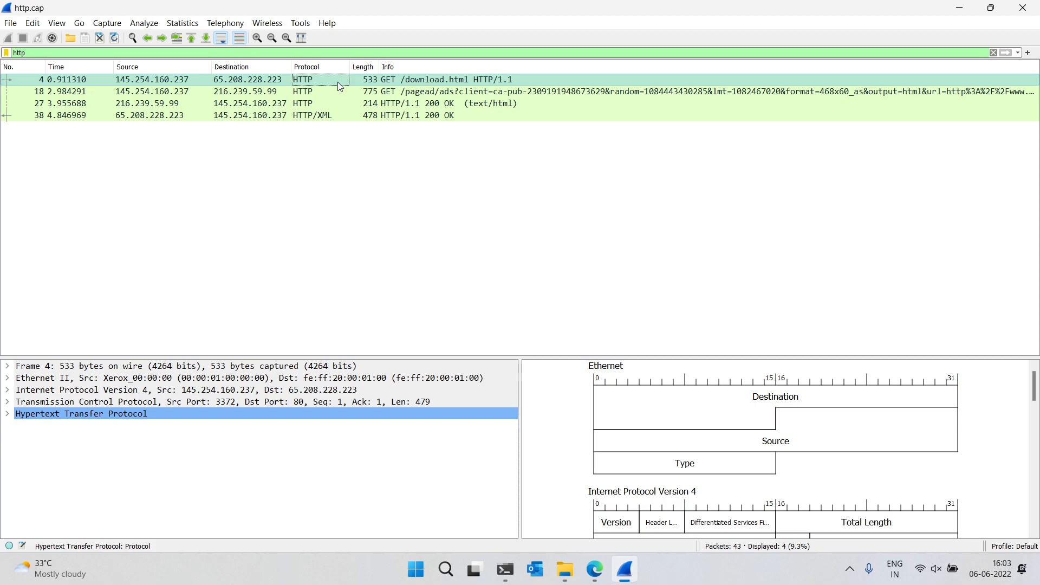
{"action": "left_click", "coordinate": [324, 92]}
{"action": "left_click", "coordinate": [313, 103]}
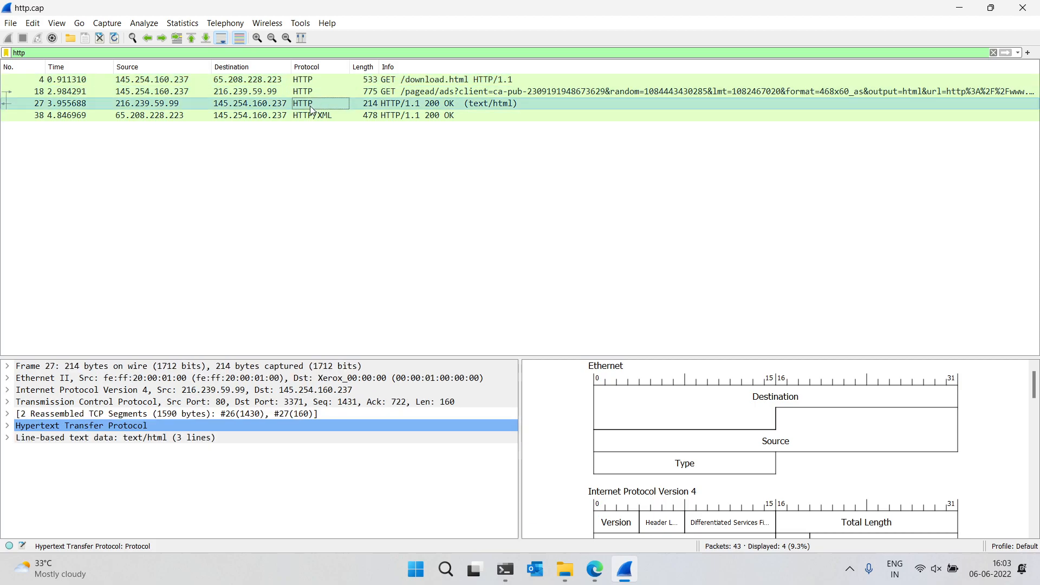
{"action": "left_click", "coordinate": [314, 115]}
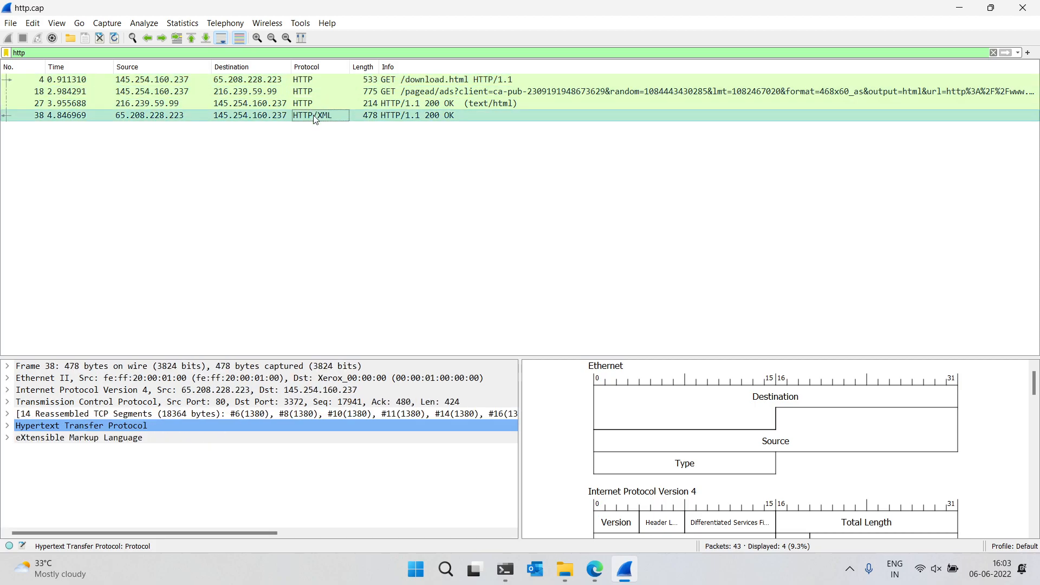
Open packet 4, the GET /download.html request, in its own window and maximize it
{"action": "double_click", "coordinate": [316, 79]}
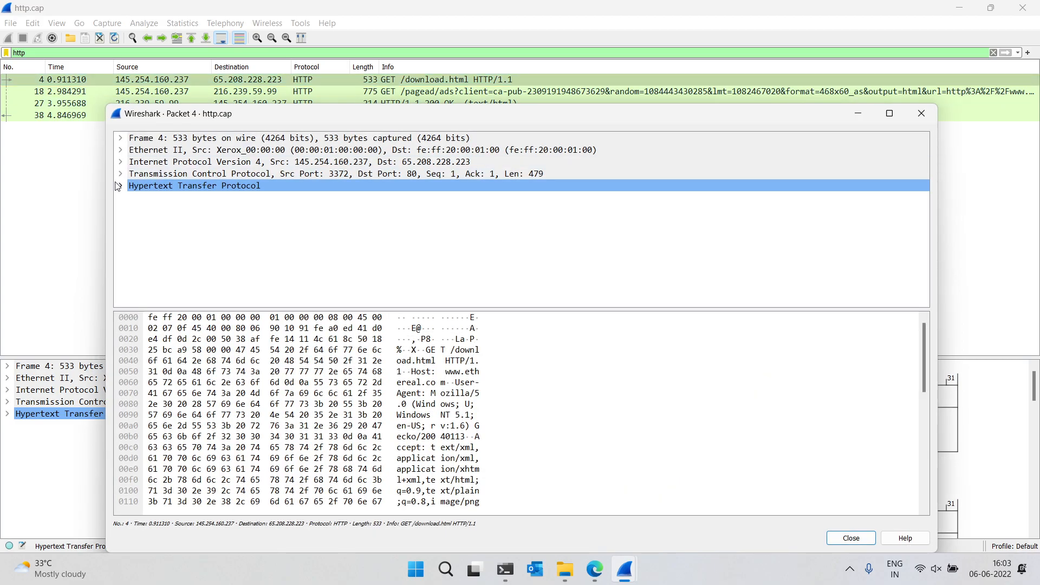
{"action": "double_click", "coordinate": [489, 114]}
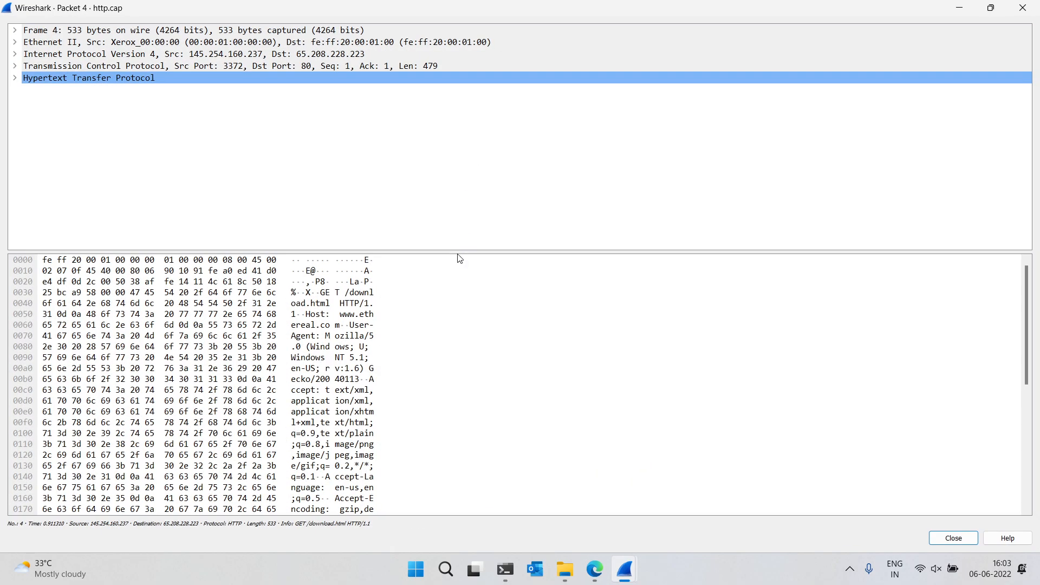
Enlarge the packet details pane and expand the Hypertext Transfer Protocol section
{"action": "left_click_drag", "start_coordinate": [462, 257], "coordinate": [492, 529]}
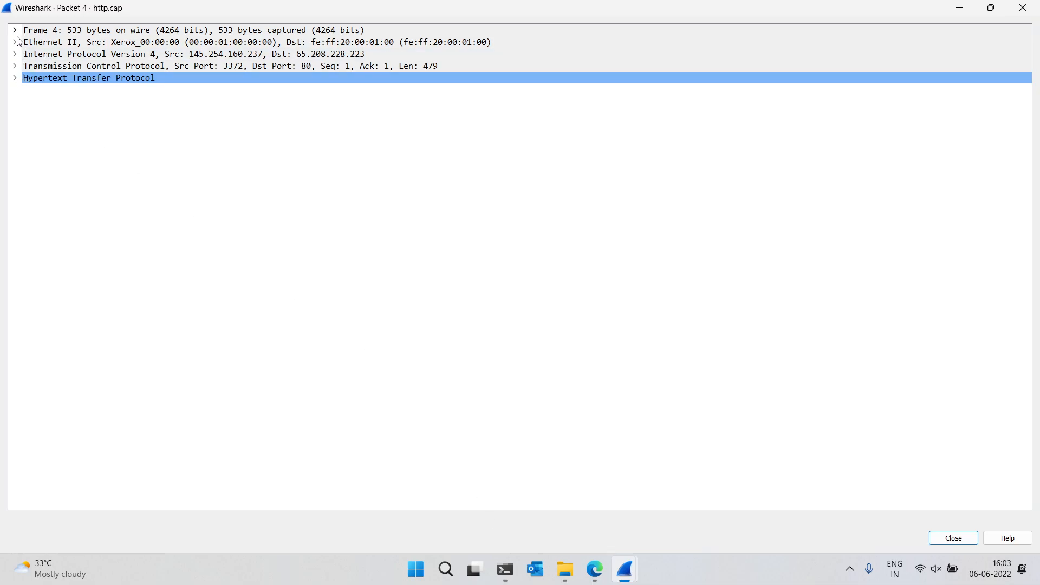
{"action": "left_click", "coordinate": [14, 78]}
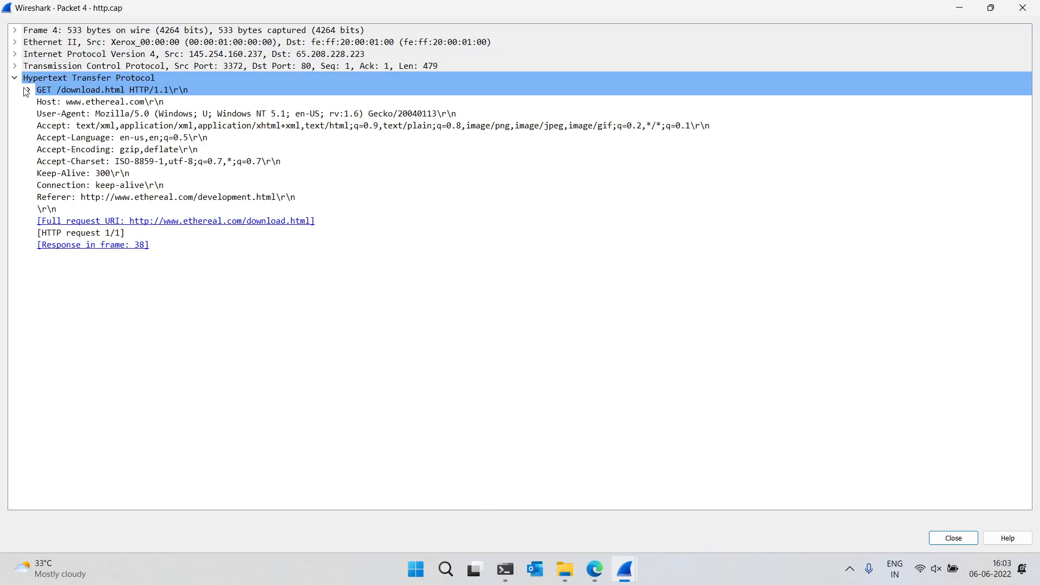
Expand the GET request line to view its request method, URI and version, then close the packet window
{"action": "left_click", "coordinate": [26, 90]}
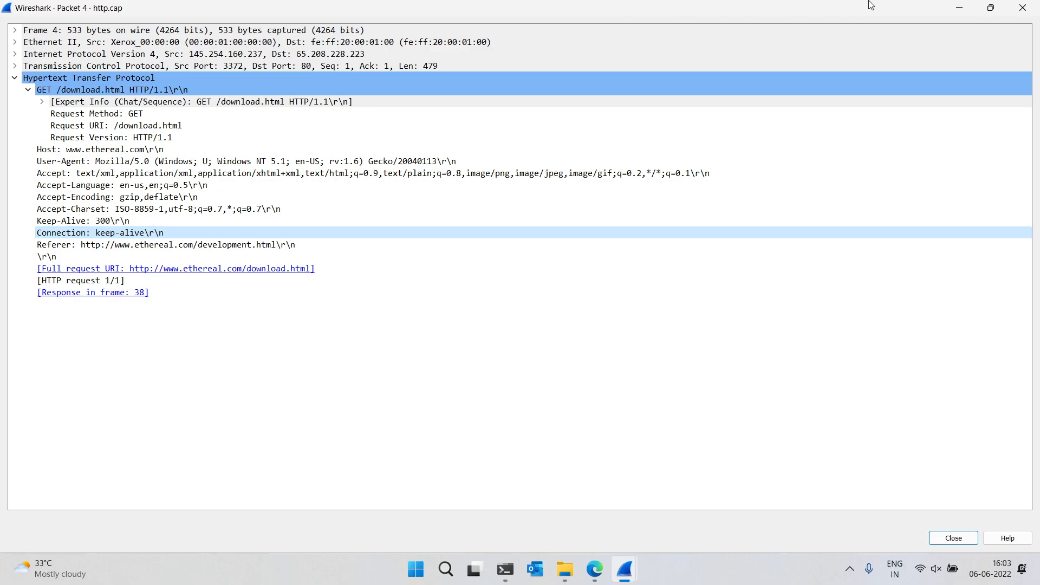
{"action": "left_click", "coordinate": [1016, 7]}
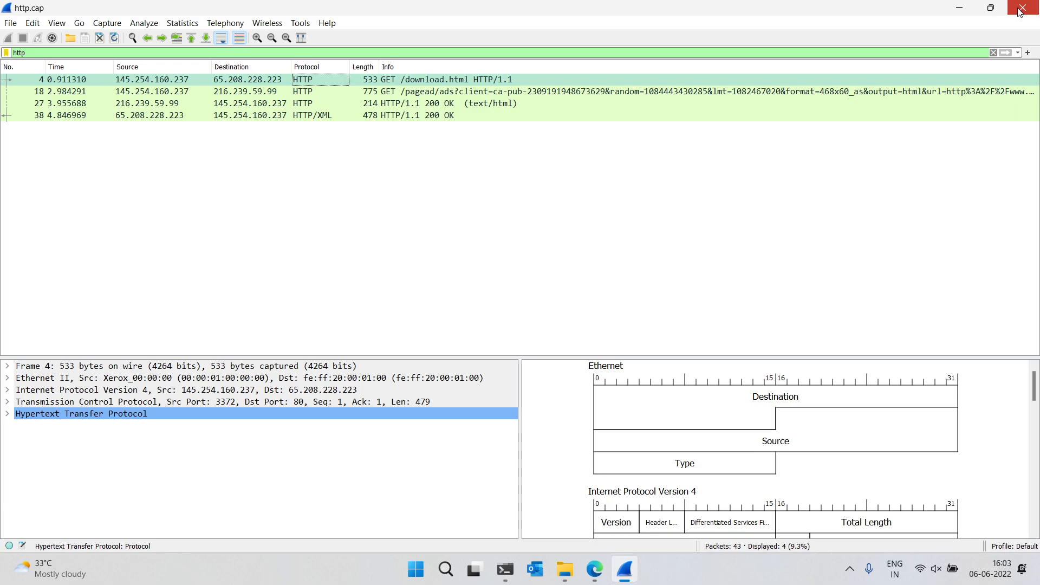
Close the http.cap capture and open smtp.pcap from the demo_scripts folder
{"action": "left_click", "coordinate": [1019, 7]}
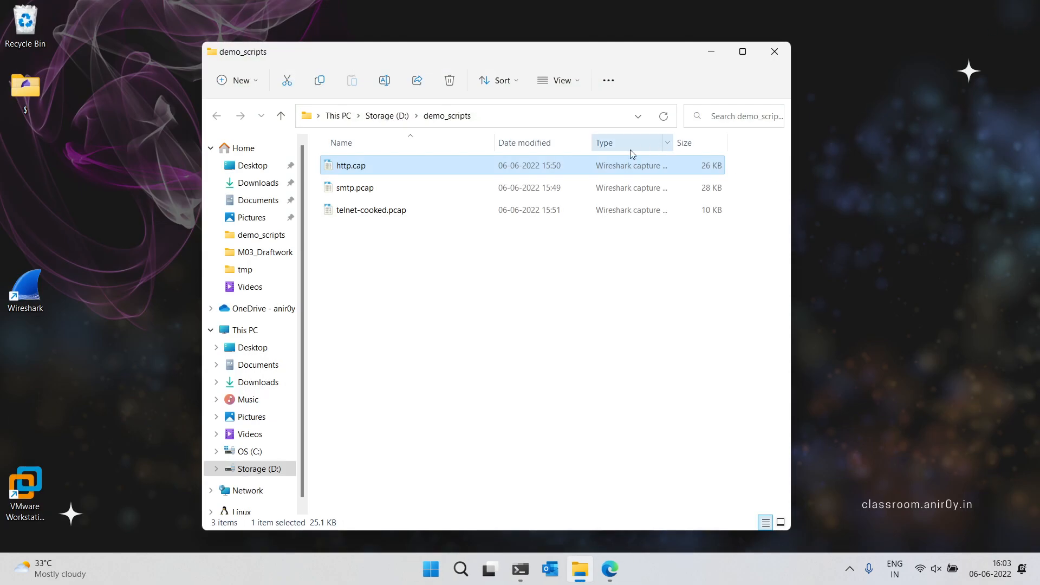
{"action": "left_click", "coordinate": [699, 283]}
{"action": "left_click", "coordinate": [449, 190]}
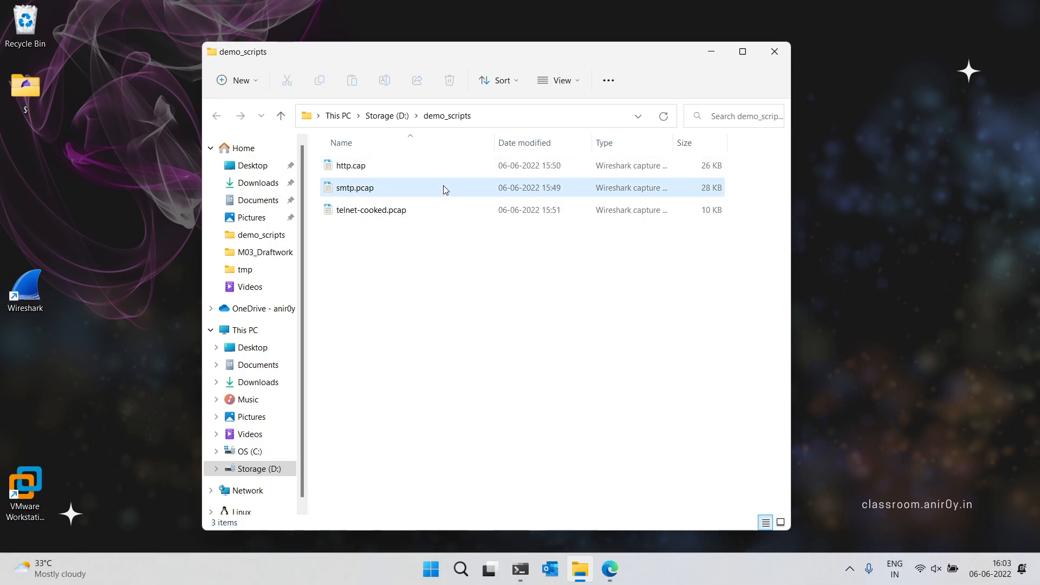
{"action": "double_click", "coordinate": [354, 188]}
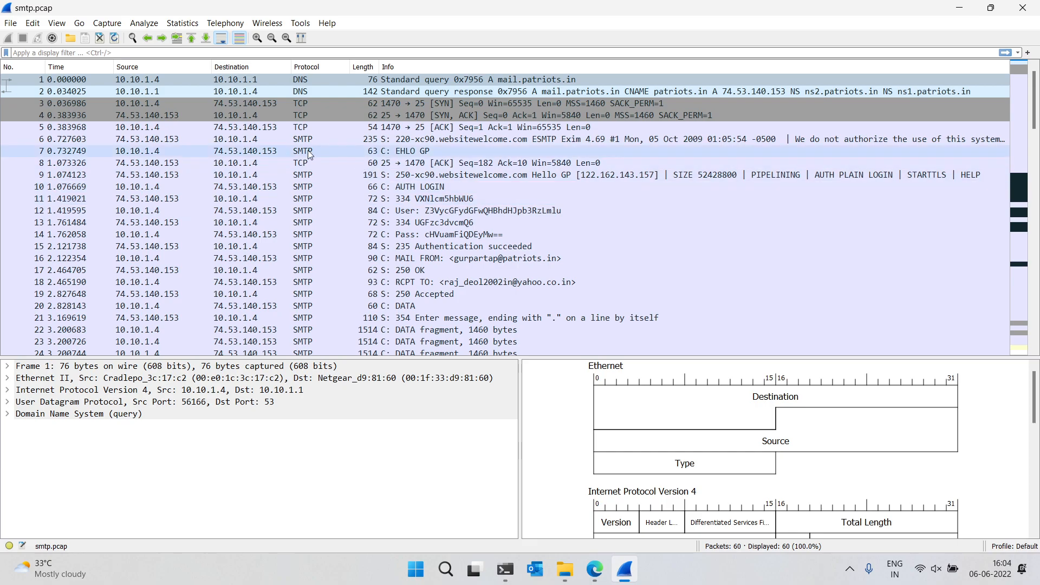
Open packet 10, the AUTH LOGIN command, in its own window and enlarge the packet details pane
{"action": "left_click", "coordinate": [366, 192]}
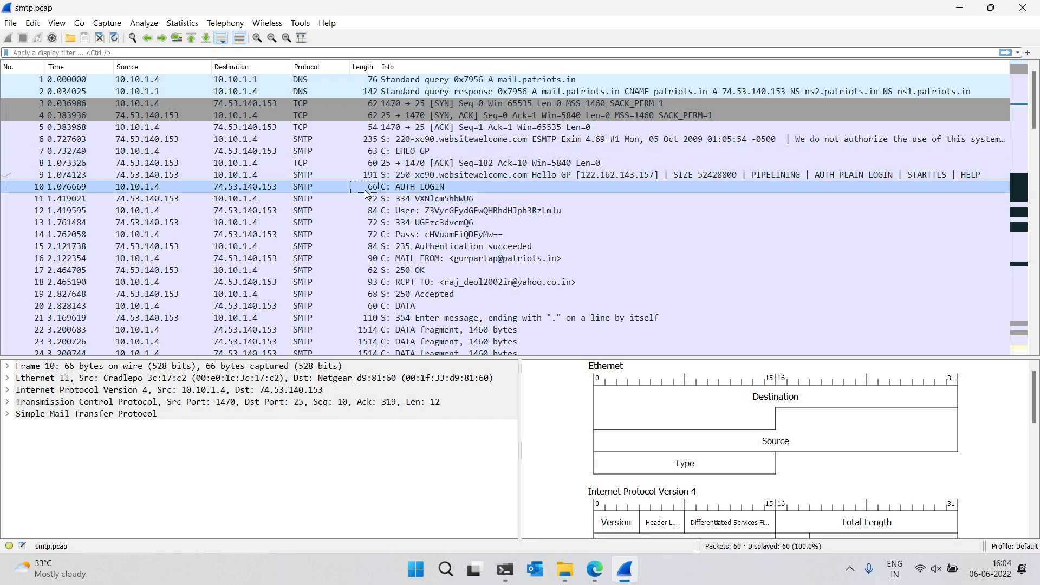
{"action": "double_click", "coordinate": [412, 187]}
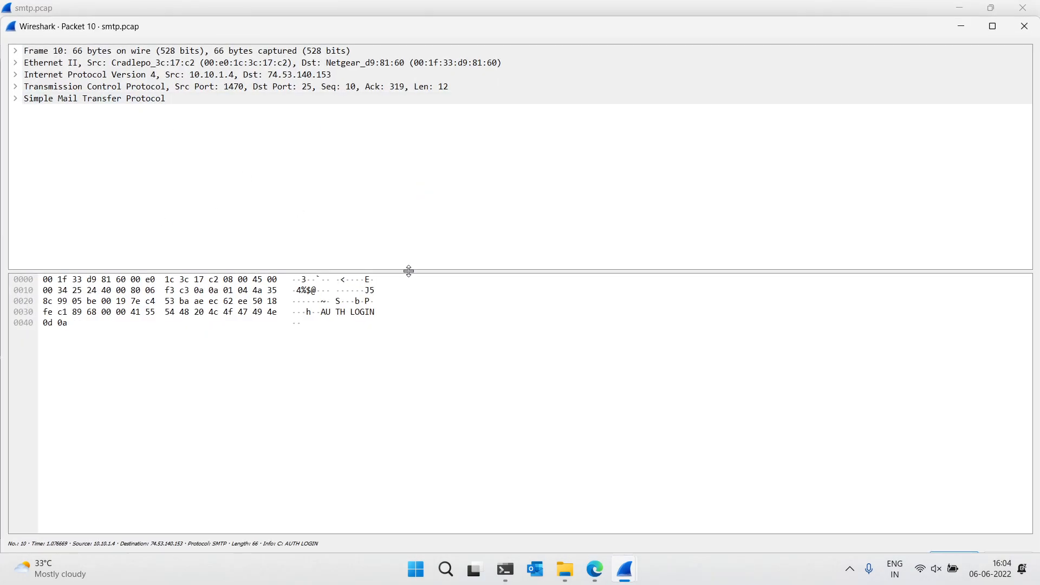
{"action": "left_click_drag", "start_coordinate": [410, 272], "coordinate": [442, 583]}
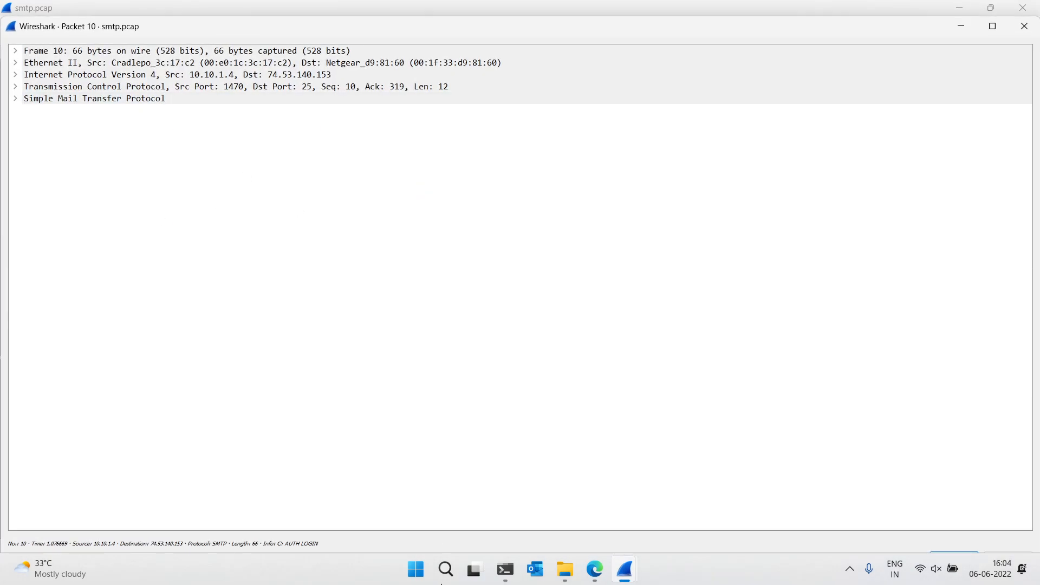
Expand the Simple Mail Transfer Protocol section and its Command Line to inspect the command fields, then close the window
{"action": "left_click", "coordinate": [17, 99]}
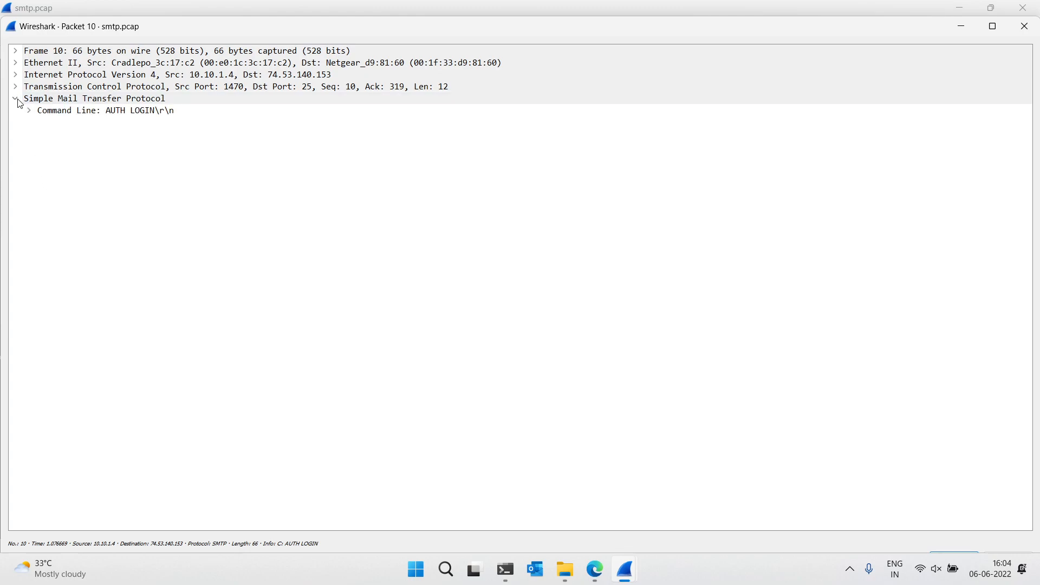
{"action": "left_click", "coordinate": [33, 115]}
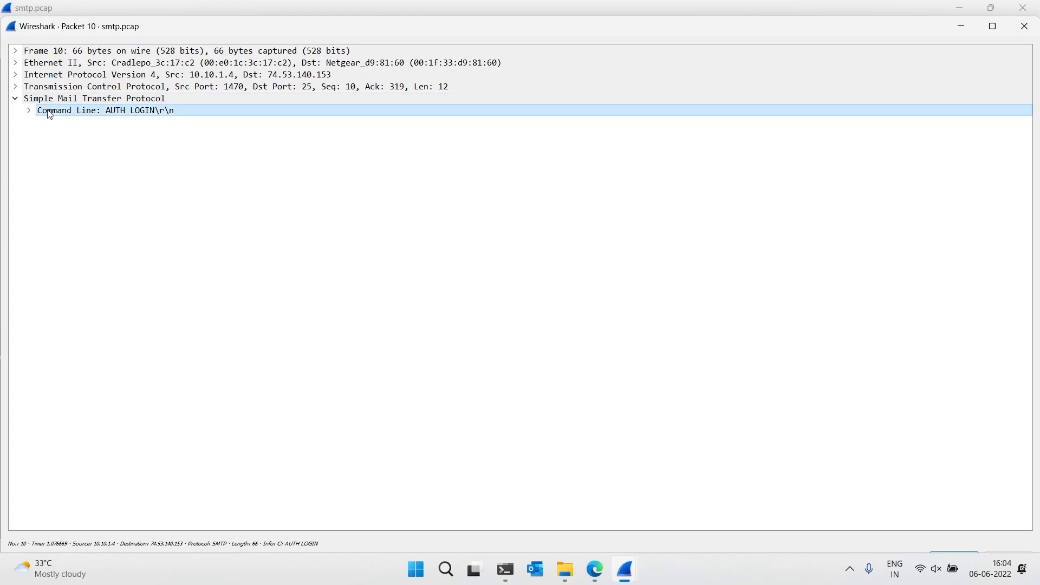
{"action": "left_click", "coordinate": [30, 110]}
{"action": "left_click", "coordinate": [87, 123]}
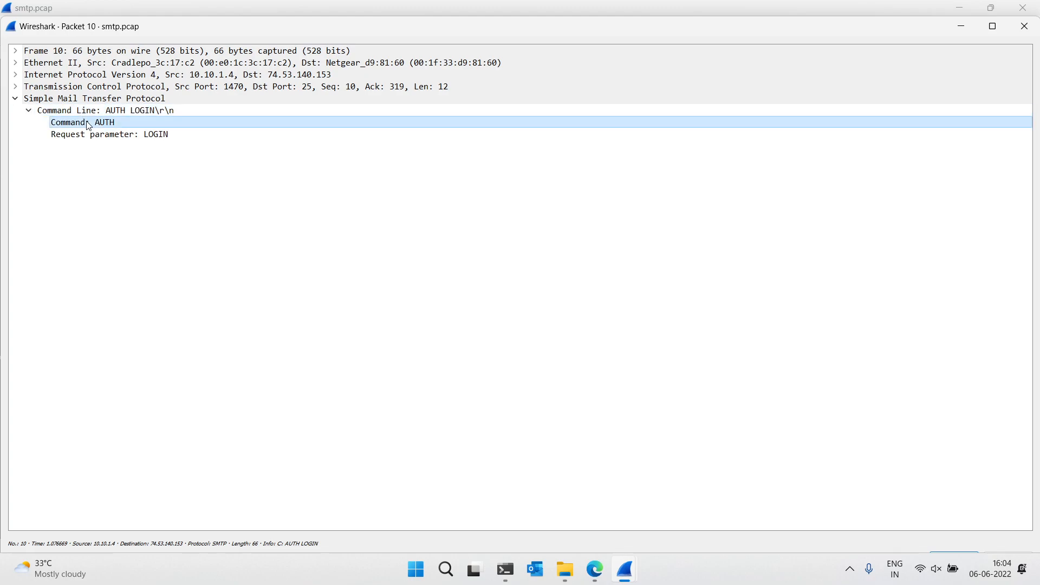
{"action": "left_click", "coordinate": [124, 136]}
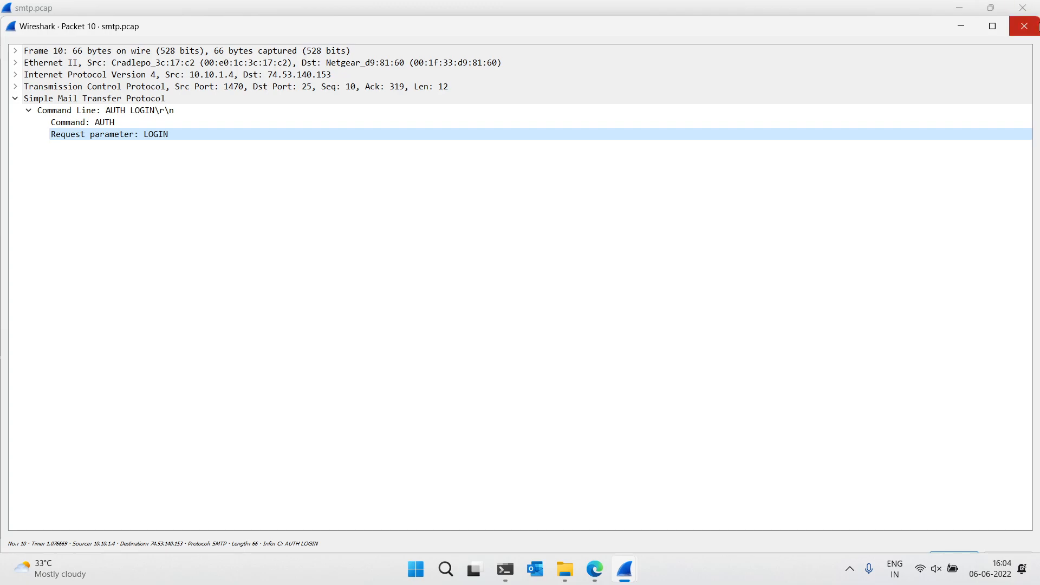
{"action": "left_click", "coordinate": [1025, 26]}
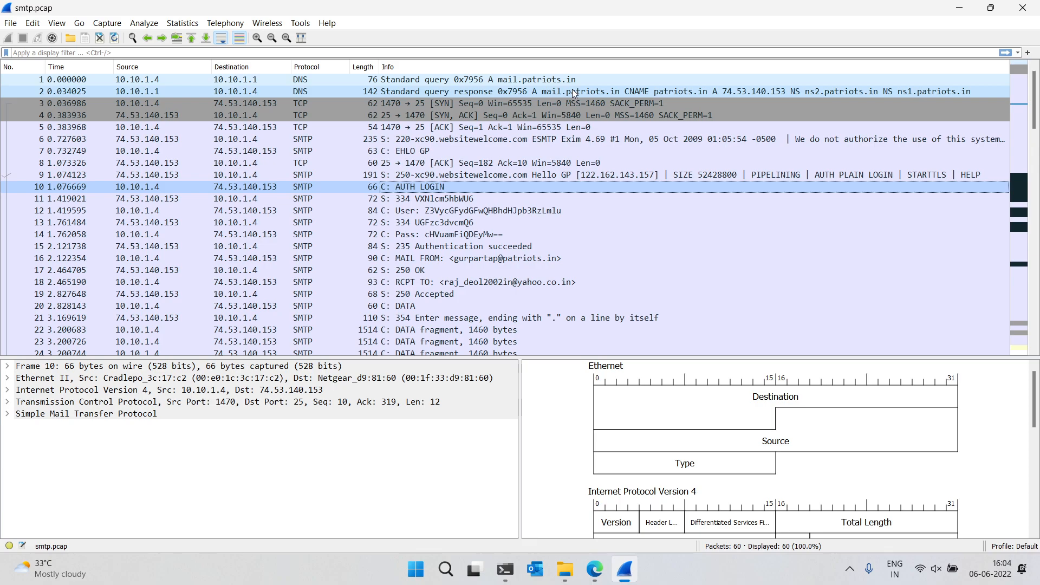
Apply the display filter smtp to the capture
{"action": "left_click", "coordinate": [559, 49]}
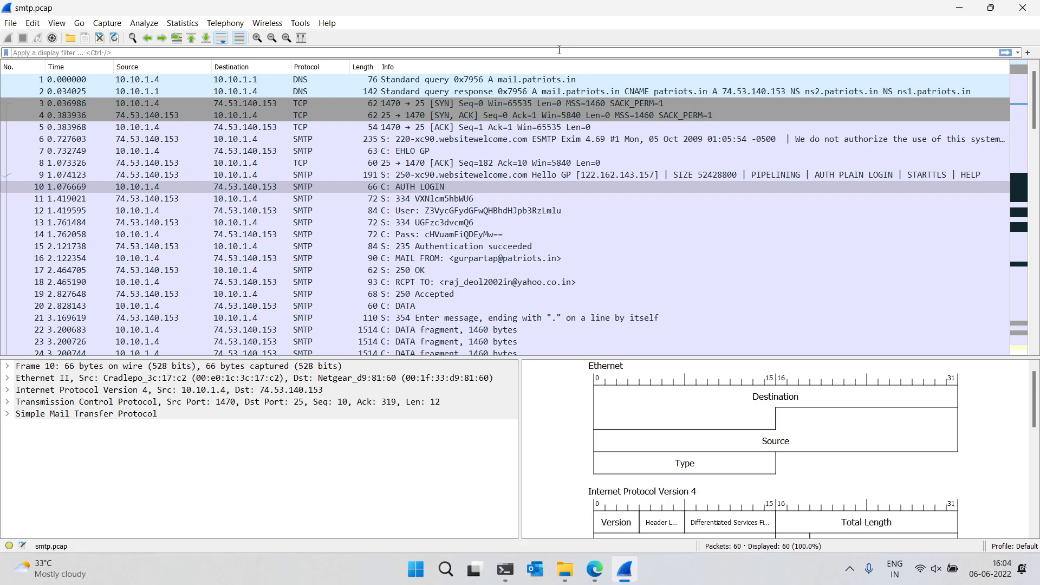
{"action": "type", "text": "smtp"}
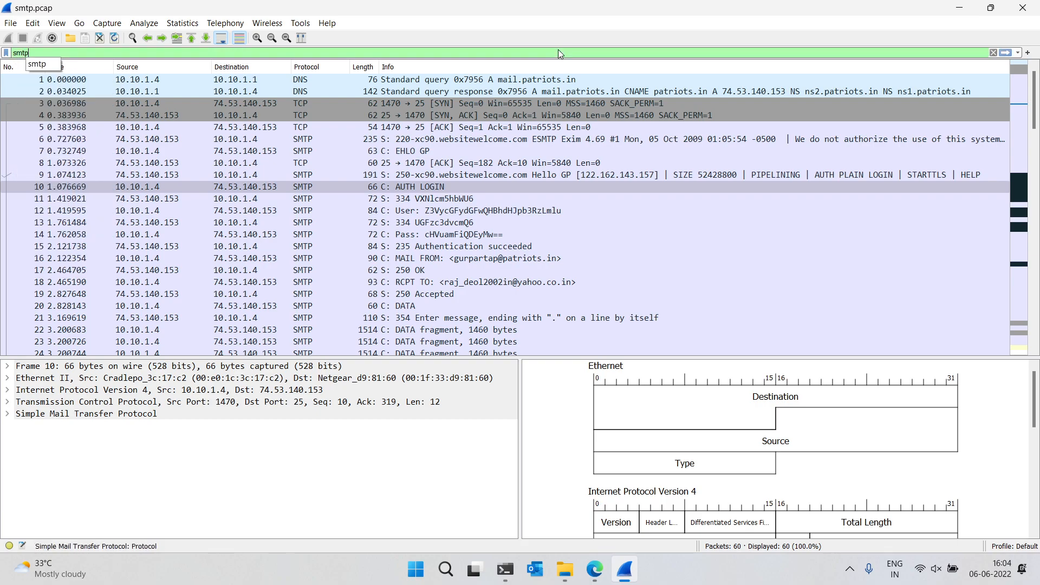
{"action": "key", "text": "Return"}
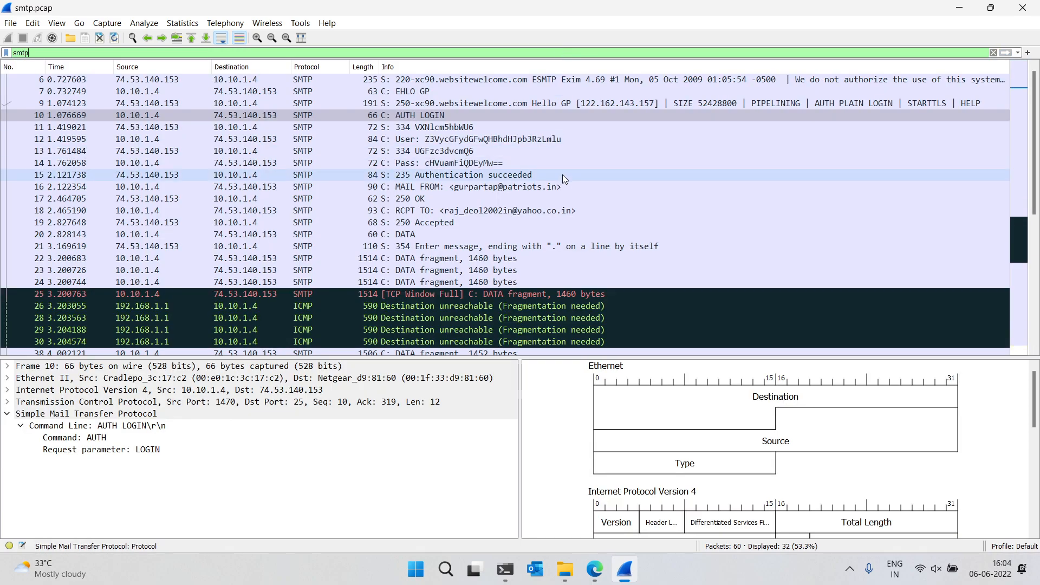
Follow the TCP stream of packet 6, the server's 220 greeting
{"action": "left_click", "coordinate": [546, 84]}
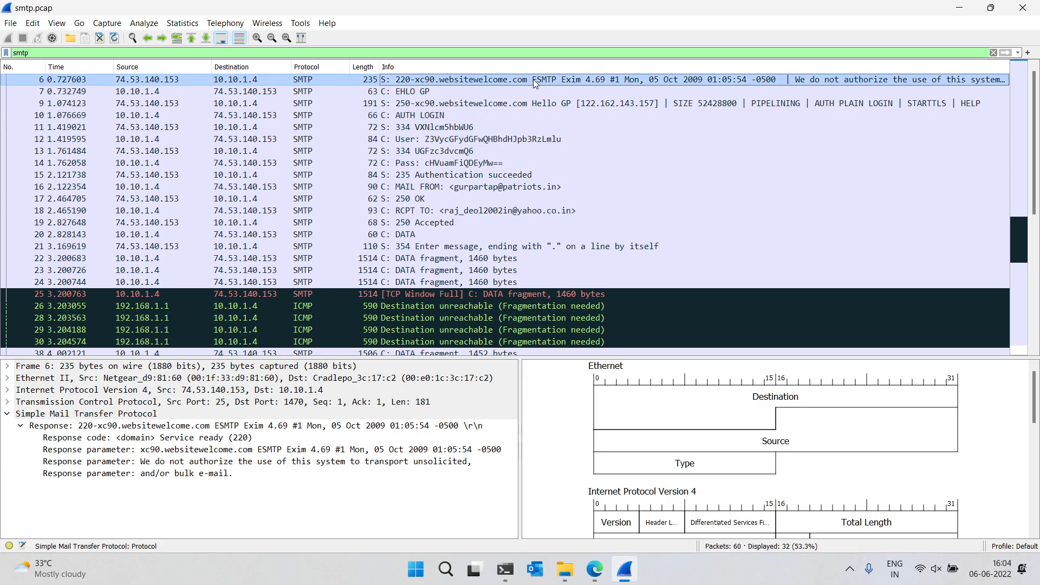
{"action": "right_click", "coordinate": [527, 79]}
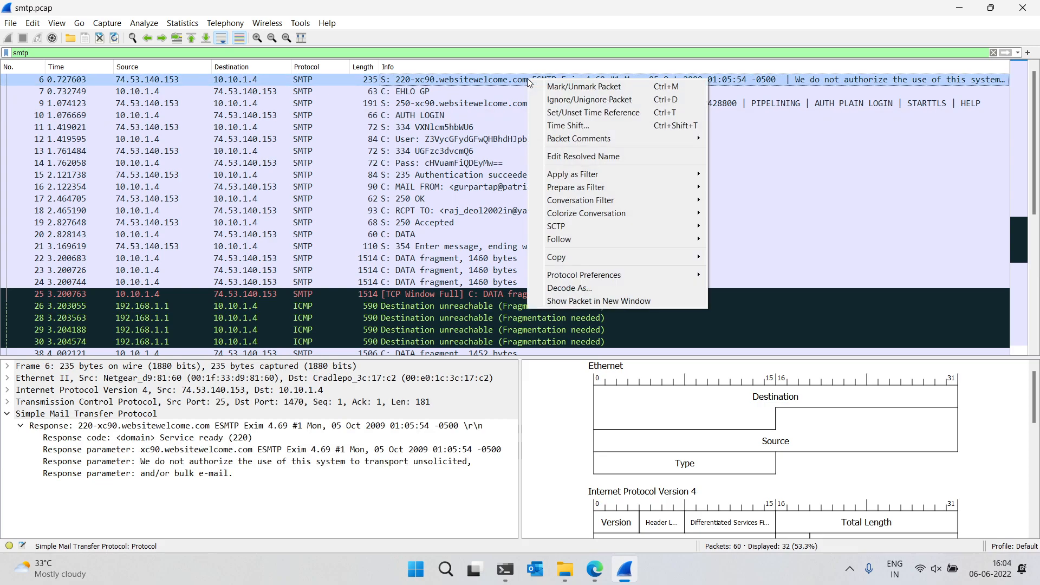
{"action": "mouse_move", "coordinate": [625, 242]}
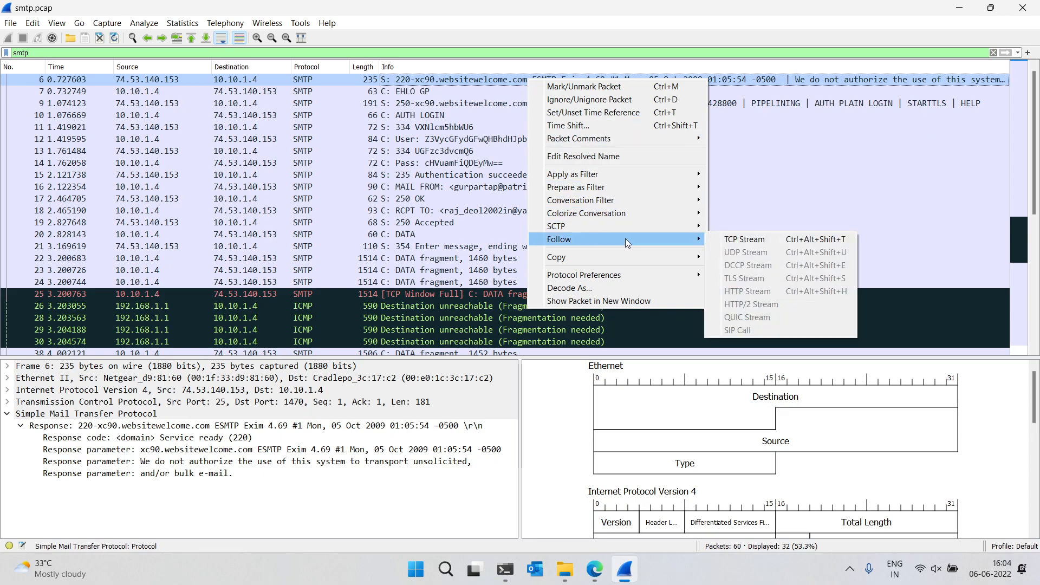
{"action": "left_click", "coordinate": [741, 239]}
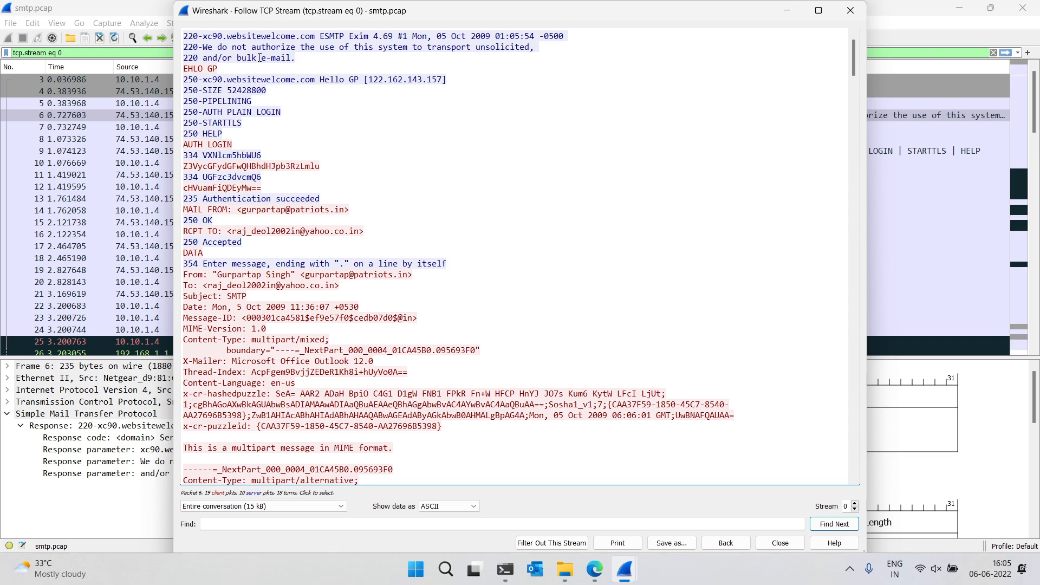
Highlight the server hostname and the base64-encoded username and password lines in the stream
{"action": "left_click_drag", "start_coordinate": [202, 79], "coordinate": [344, 79]}
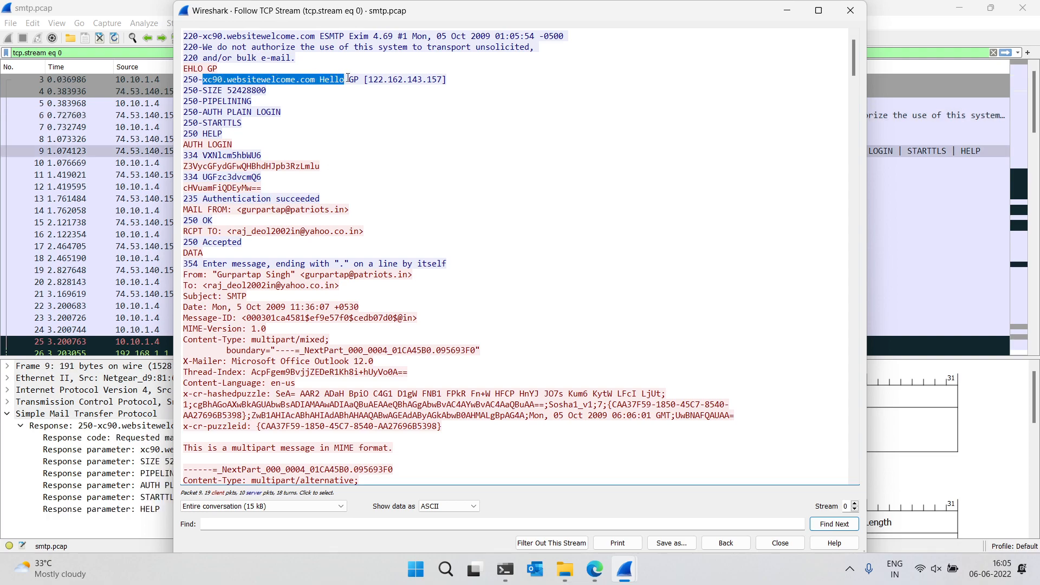
{"action": "scroll", "coordinate": [227, 132], "scroll_direction": "down", "scroll_amount": 1}
{"action": "left_click", "coordinate": [228, 131]}
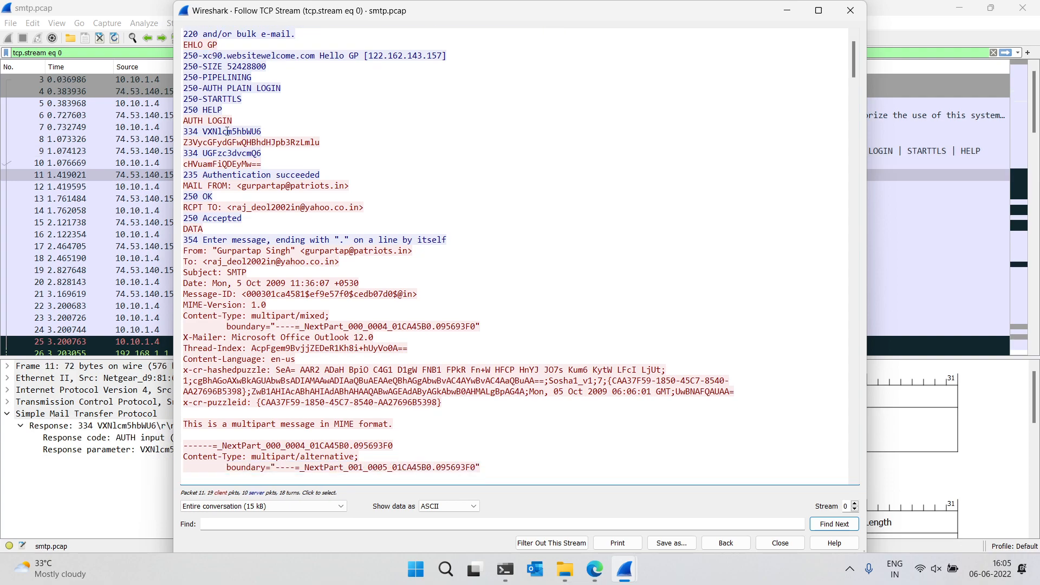
{"action": "double_click", "coordinate": [227, 132]}
{"action": "double_click", "coordinate": [233, 153]}
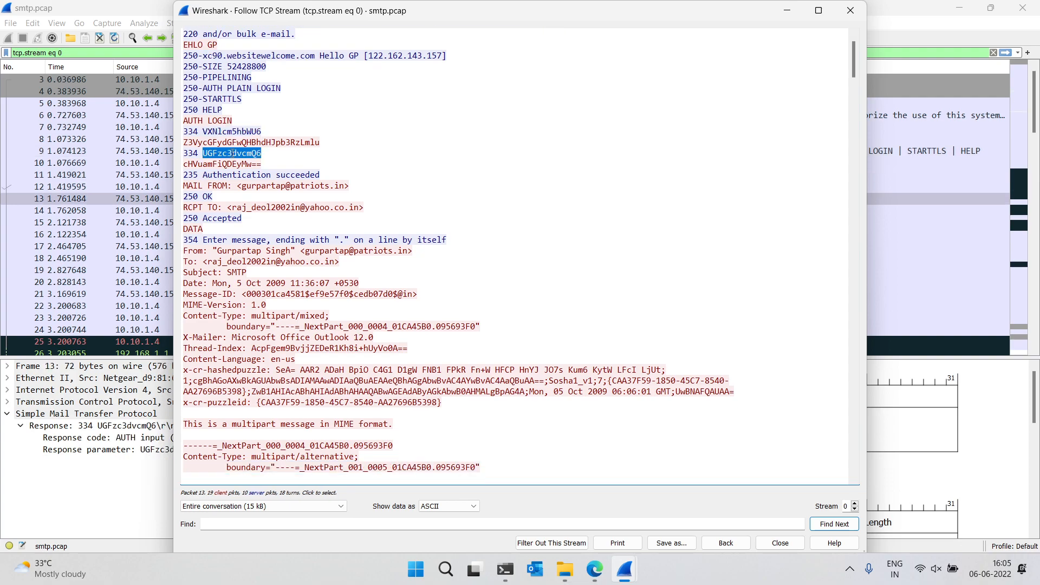
{"action": "double_click", "coordinate": [232, 163]}
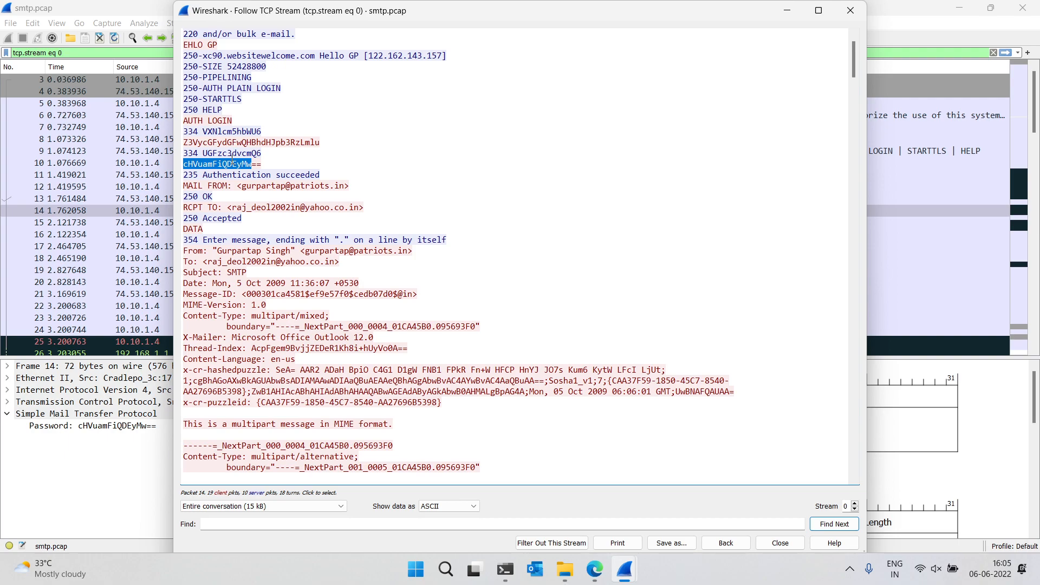
{"action": "left_click", "coordinate": [253, 162]}
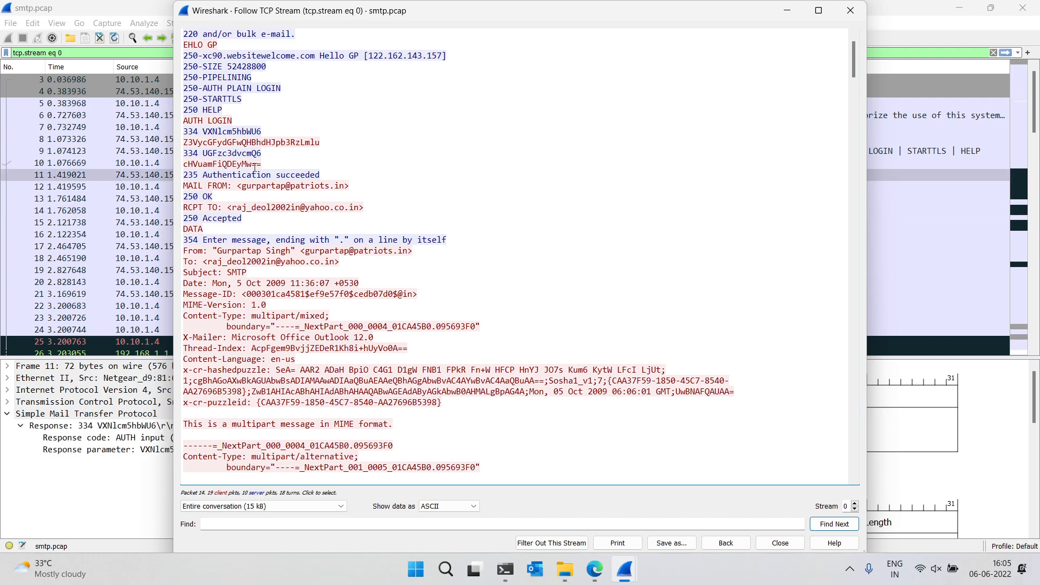
Highlight the sender address and email headers, then scroll through the message body of the stream
{"action": "double_click", "coordinate": [258, 185]}
{"action": "scroll", "coordinate": [258, 185], "scroll_direction": "down", "scroll_amount": 2}
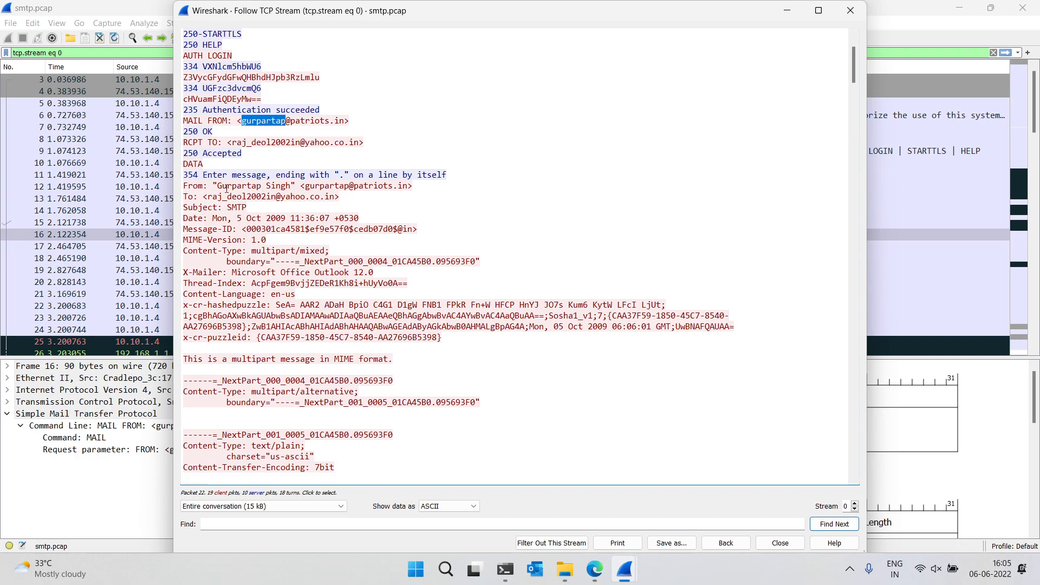
{"action": "left_click_drag", "start_coordinate": [203, 186], "coordinate": [348, 346]}
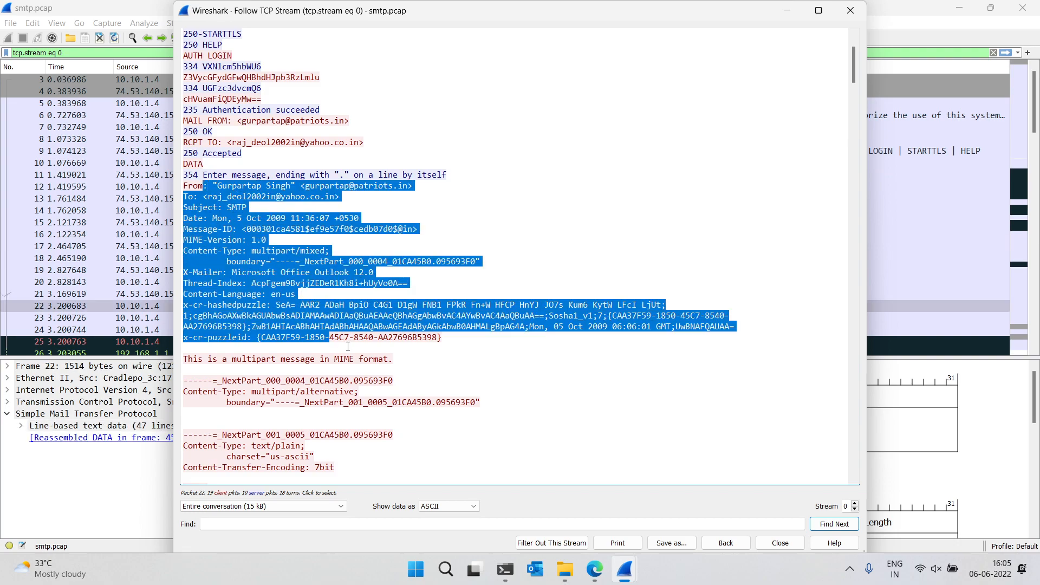
{"action": "left_click", "coordinate": [454, 342]}
{"action": "scroll", "coordinate": [453, 341], "scroll_direction": "down", "scroll_amount": 2}
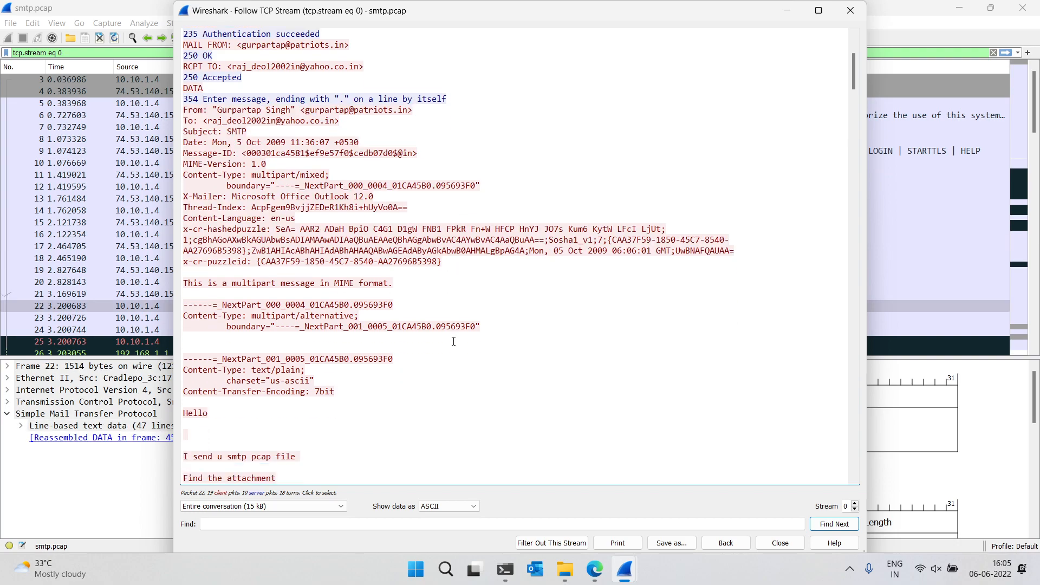
{"action": "scroll", "coordinate": [454, 341], "scroll_direction": "down", "scroll_amount": 15}
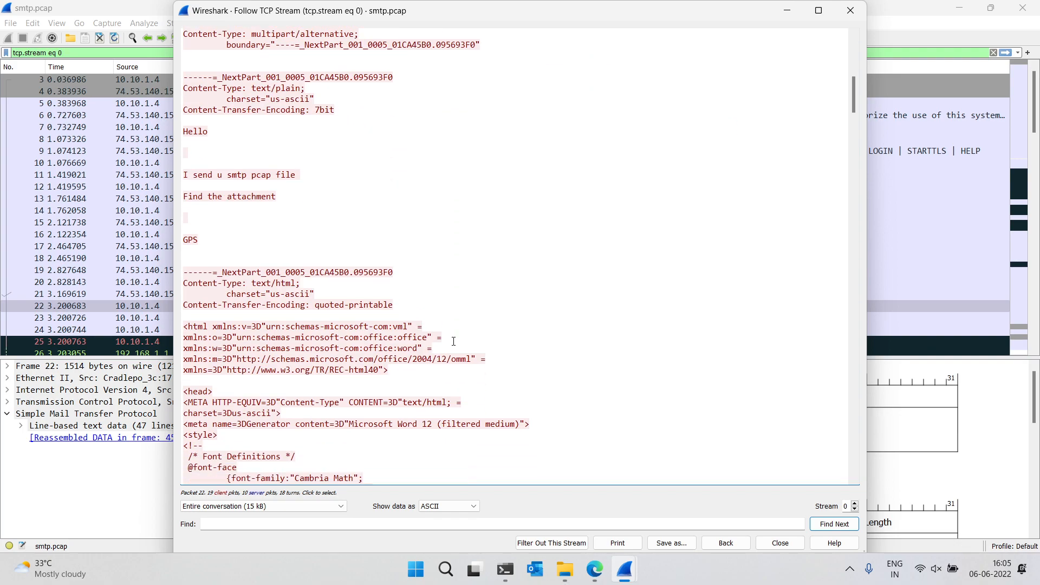
{"action": "scroll", "coordinate": [454, 341], "scroll_direction": "down", "scroll_amount": 20}
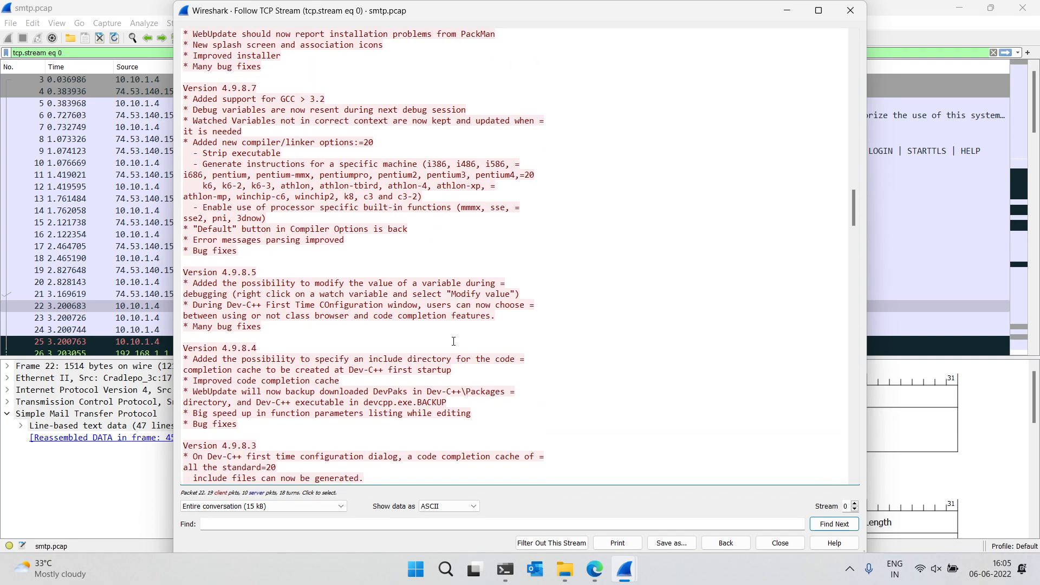
{"action": "scroll", "coordinate": [454, 341], "scroll_direction": "up", "scroll_amount": 20}
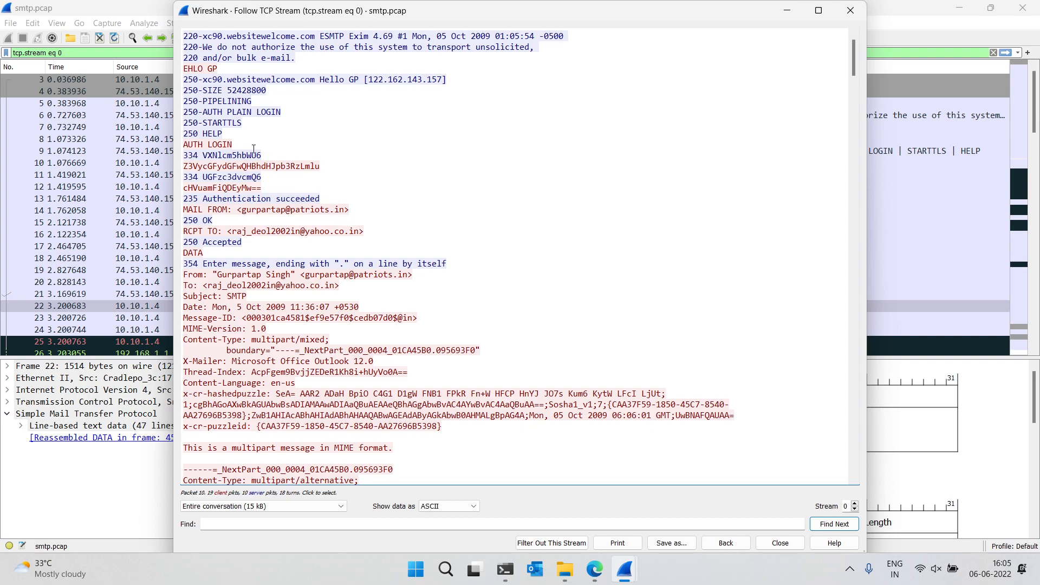
Copy the base64-encoded username line from the stream and switch to the PowerShell window
{"action": "double_click", "coordinate": [222, 166]}
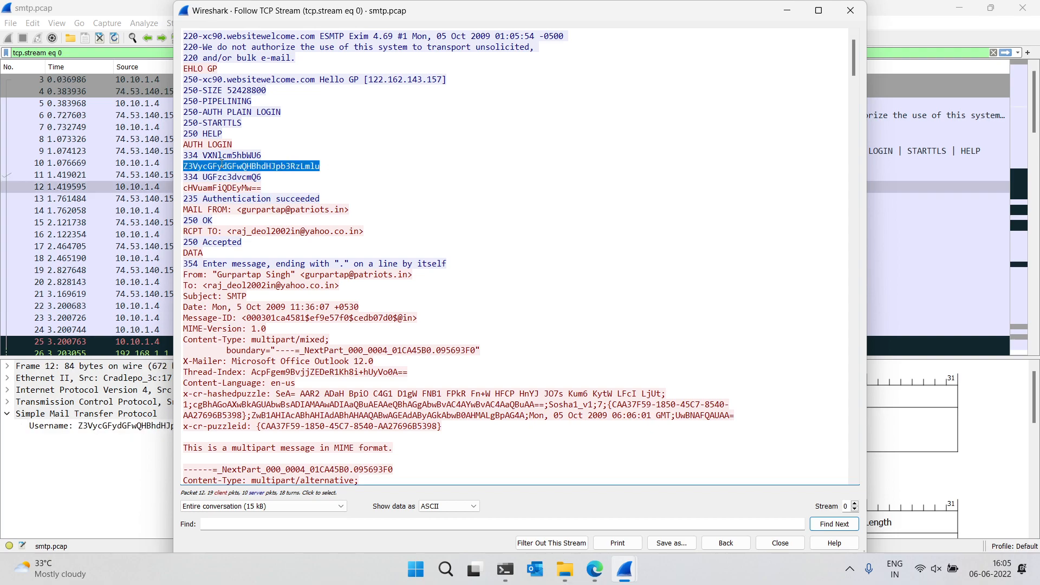
{"action": "right_click", "coordinate": [222, 164]}
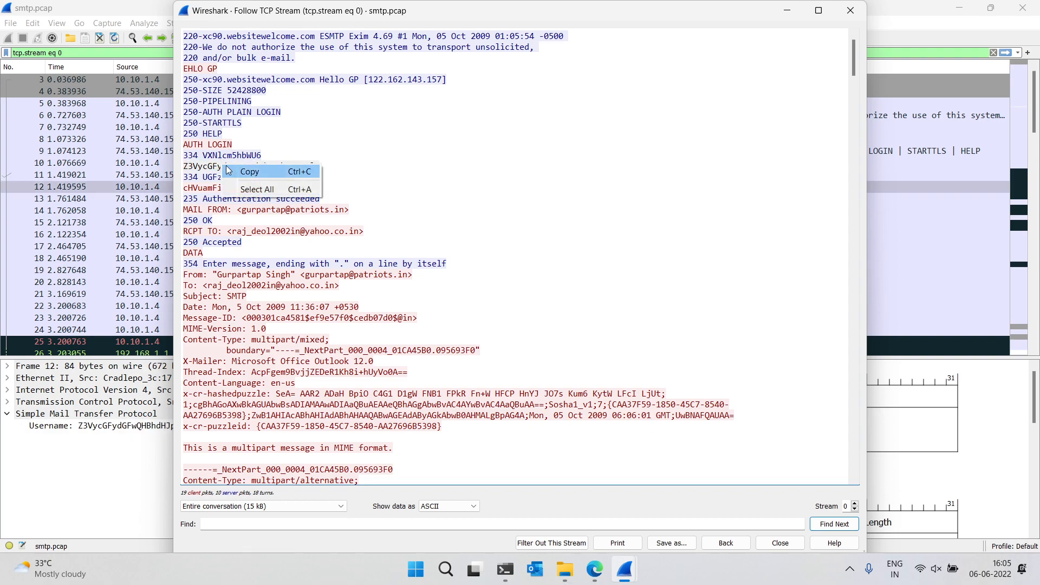
{"action": "left_click", "coordinate": [235, 173]}
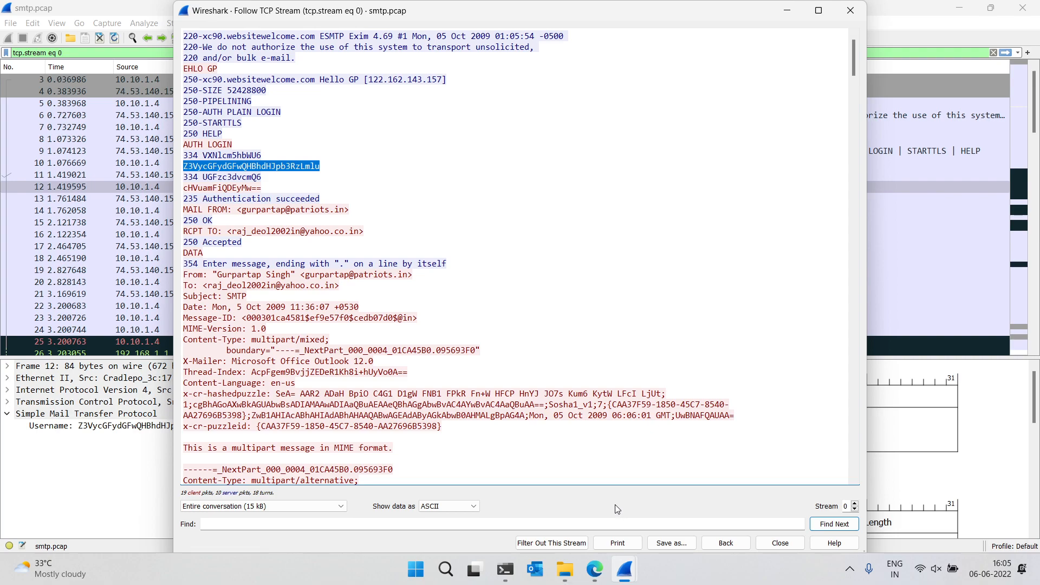
{"action": "left_click", "coordinate": [507, 570]}
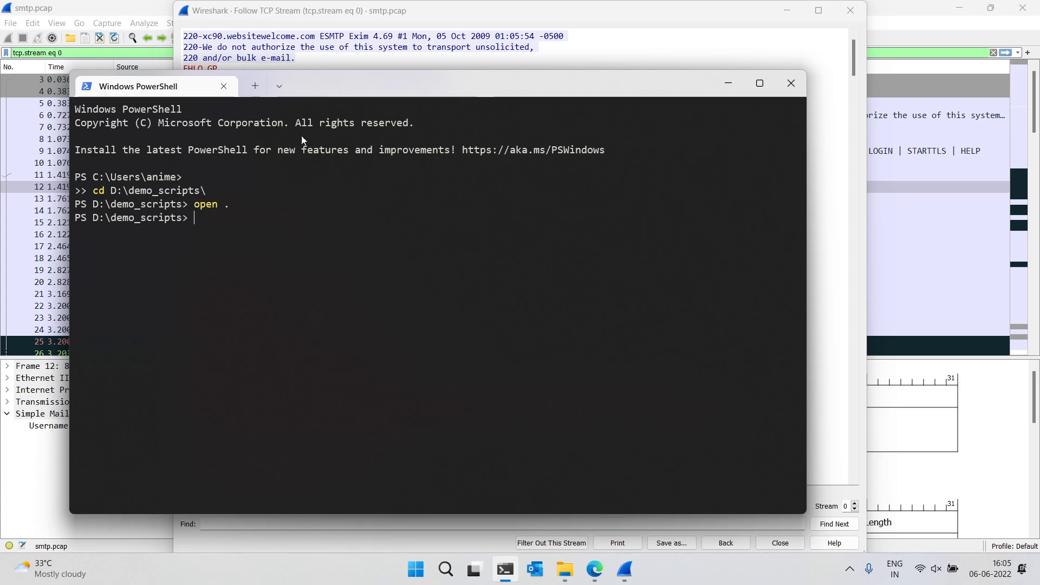
Open a new Ubuntu-20.04 terminal tab, change to the home directory and clear the screen
{"action": "left_click", "coordinate": [279, 90]}
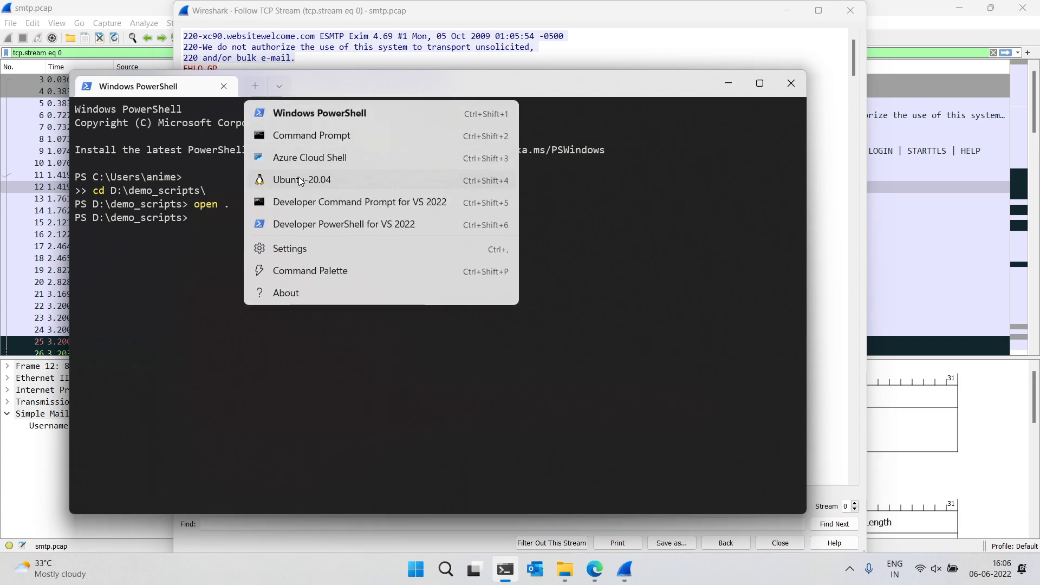
{"action": "left_click", "coordinate": [298, 176]}
{"action": "type", "text": "cd"}
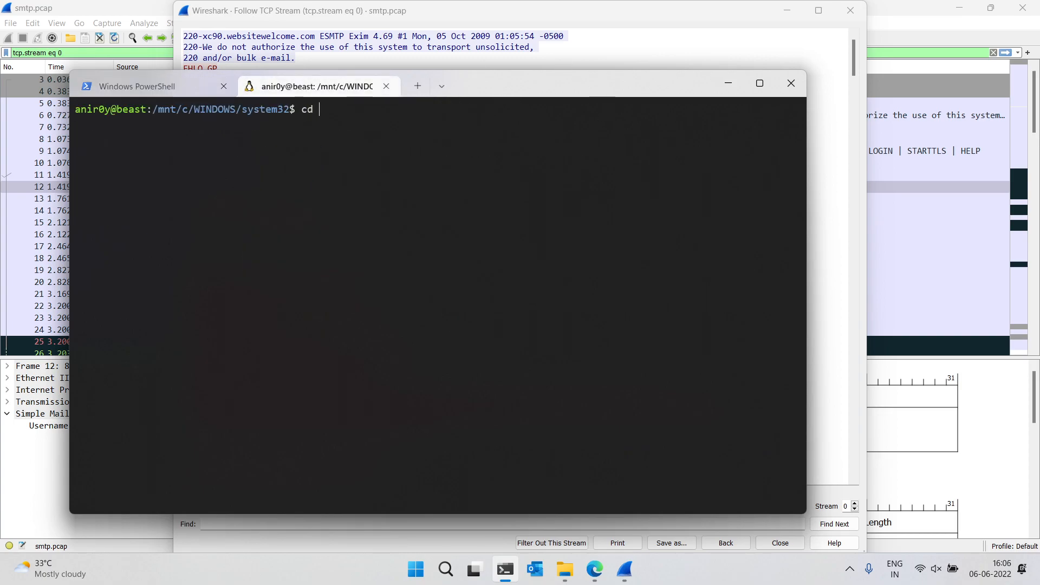
{"action": "key", "text": "Return"}
{"action": "key", "text": "ctrl+l"}
Decode the pasted base64 username by piping echo -n with the quoted string into base64 -d
{"action": "type", "text": "echo -n \""}
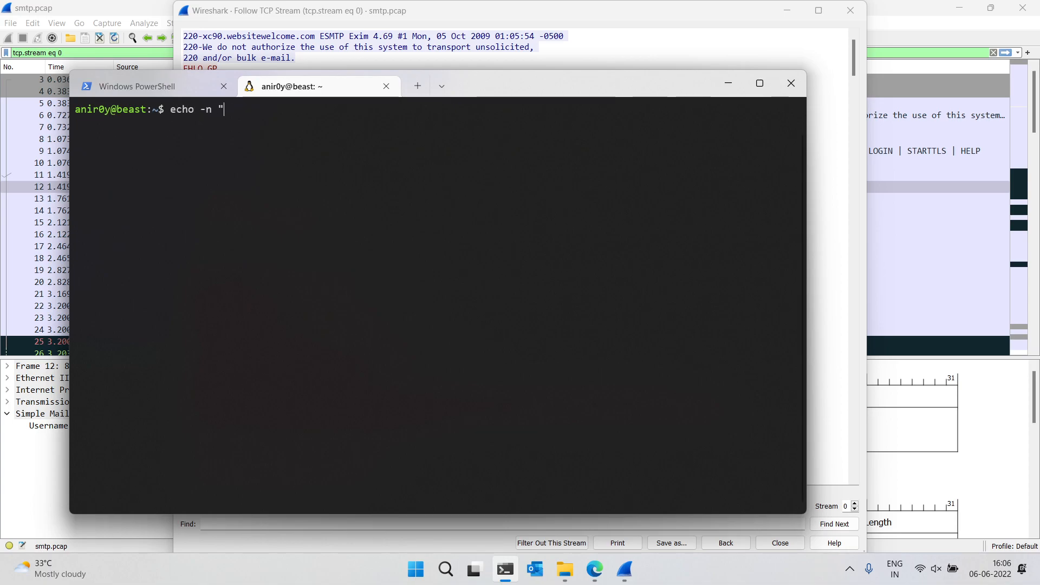
{"action": "key", "text": "ctrl+v"}
{"action": "type", "text": "\""}
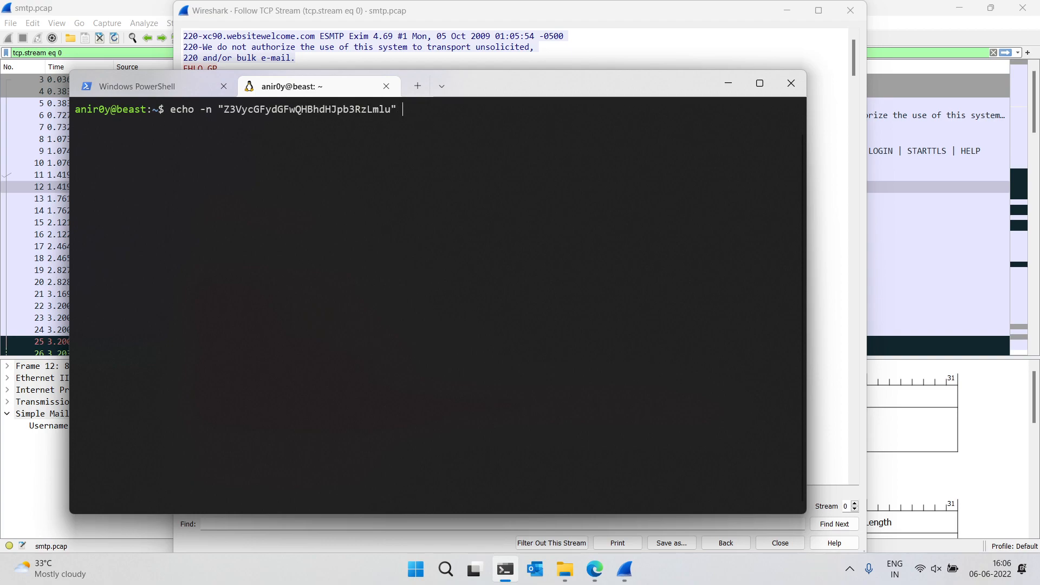
{"action": "type", "text": " | base64 -d"}
{"action": "key", "text": "Return"}
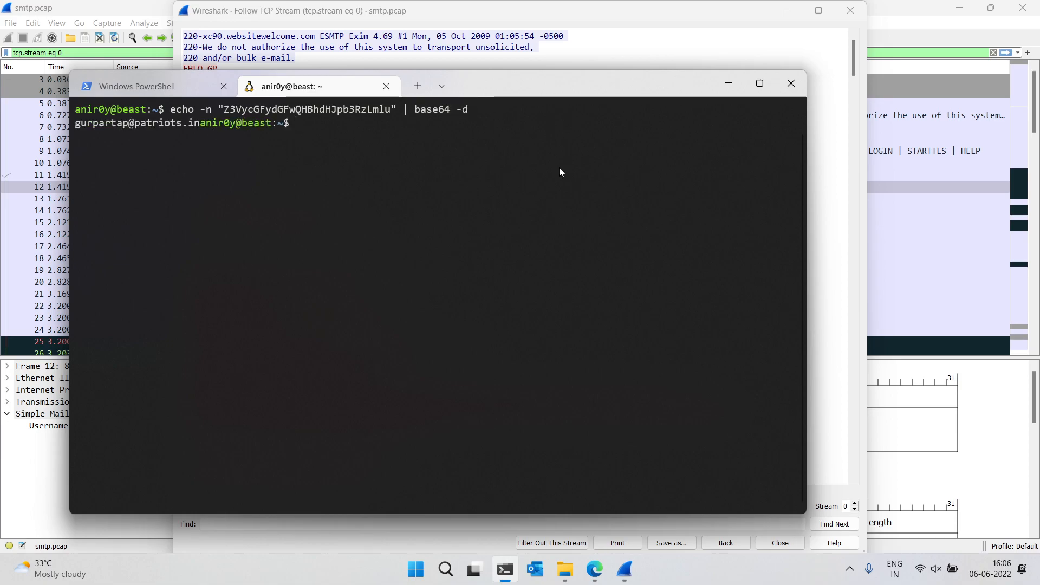
Rerun the decode command with its output additionally piped into echo
{"action": "key", "text": "Up"}
{"action": "type", "text": "| "}
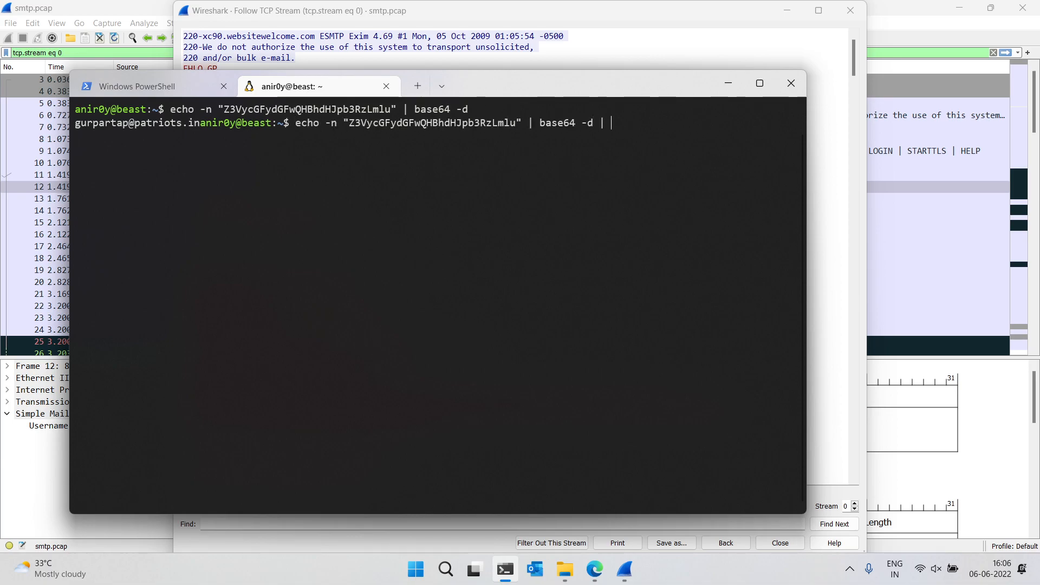
{"action": "type", "text": "echo"}
{"action": "key", "text": "Return"}
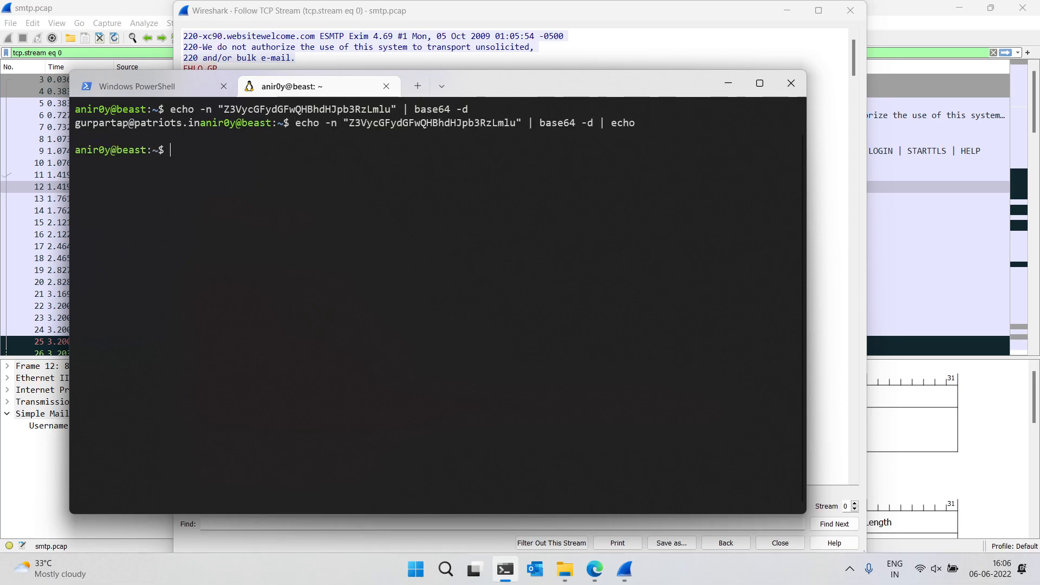
Rerun the decode command with & echo appended instead of the pipe to echo
{"action": "key", "text": "Up"}
{"action": "key", "text": "BackSpace"}
{"action": "key", "text": "BackSpace"}
{"action": "key", "text": "BackSpace"}
{"action": "key", "text": "BackSpace"}
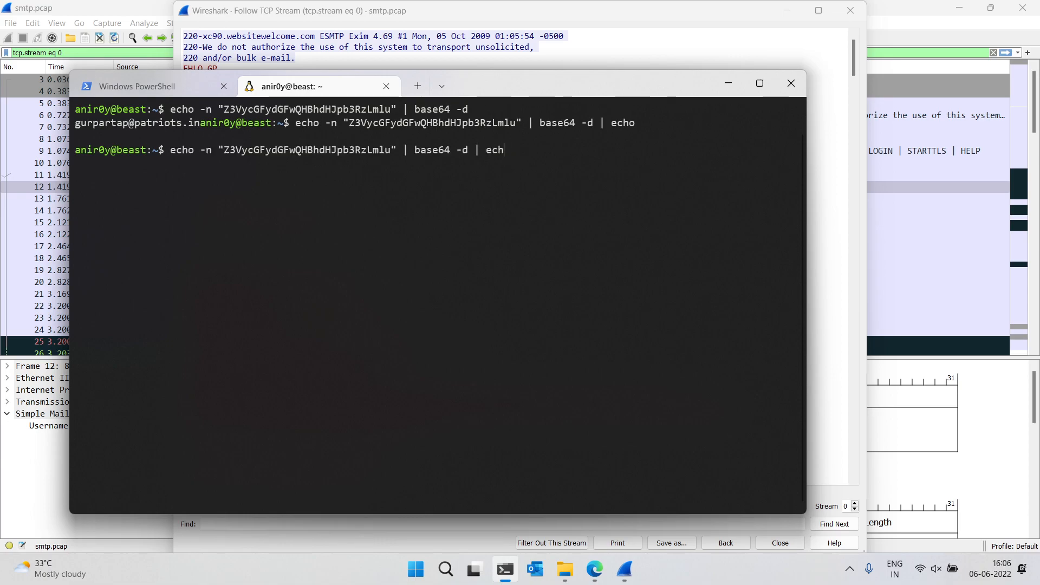
{"action": "type", "text": "& echo"}
{"action": "key", "text": "Return"}
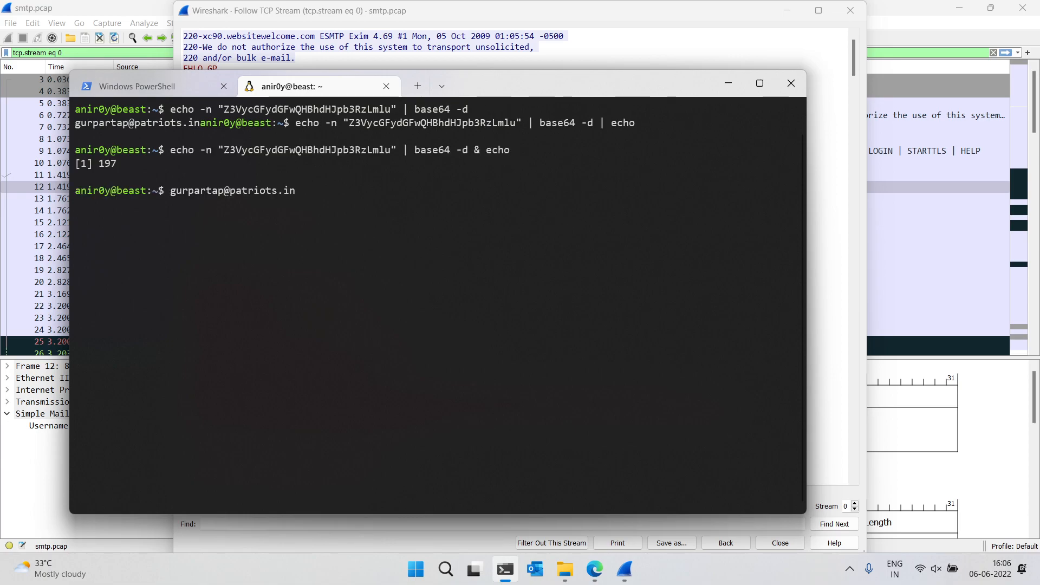
Recall the previous command and rerun it ending with only base64 -d
{"action": "key", "text": "Up"}
{"action": "key", "text": "BackSpace"}
{"action": "key", "text": "BackSpace"}
{"action": "key", "text": "BackSpace"}
{"action": "key", "text": "BackSpace"}
{"action": "key", "text": "BackSpace"}
{"action": "key", "text": "BackSpace"}
{"action": "key", "text": "BackSpace"}
{"action": "key", "text": "BackSpace"}
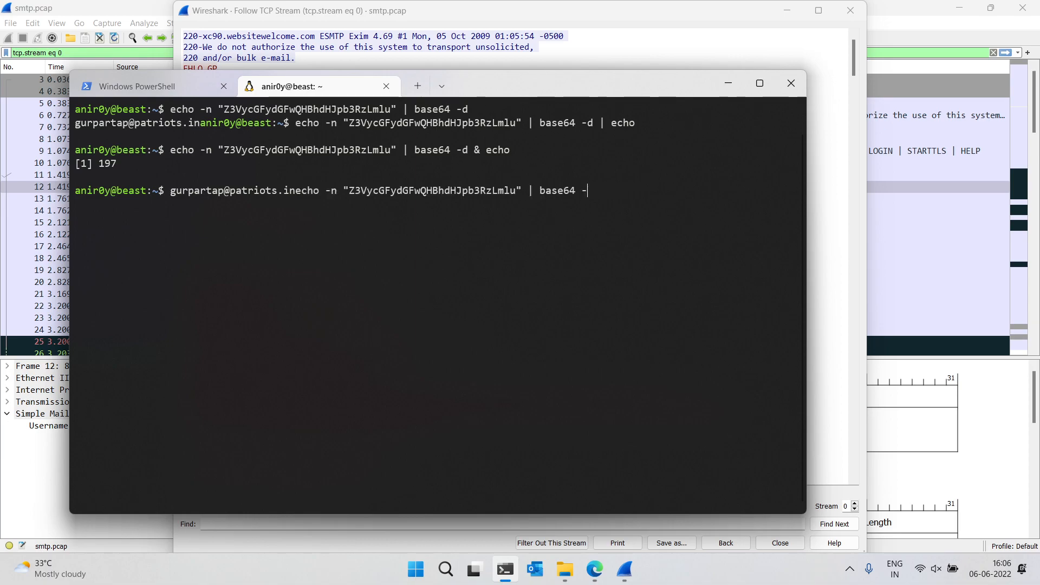
{"action": "type", "text": "d"}
{"action": "key", "text": "Return"}
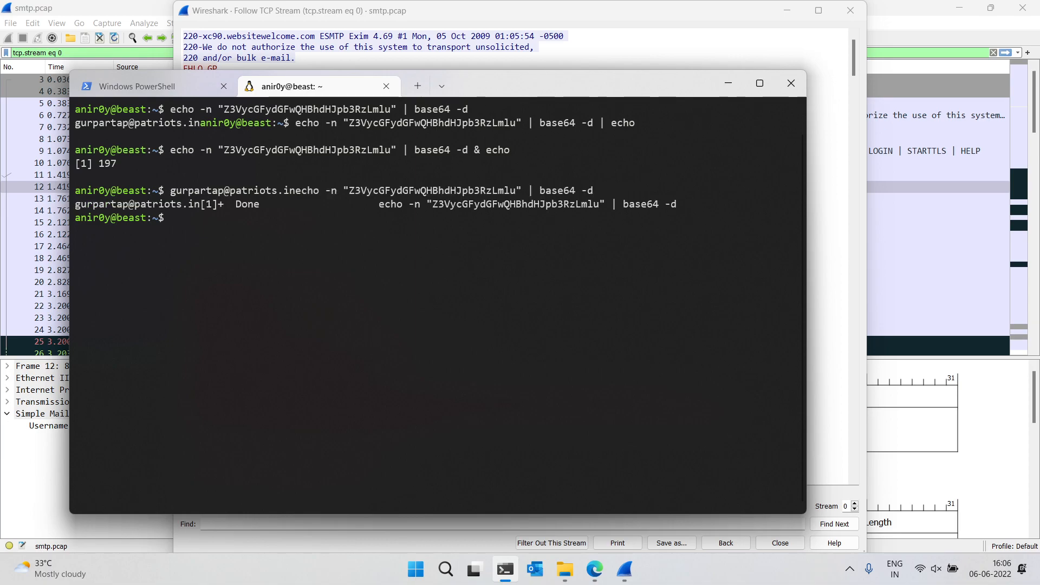
Clear the terminal and rerun the echo -n … | base64 -d decode of the username
{"action": "key", "text": "Up"}
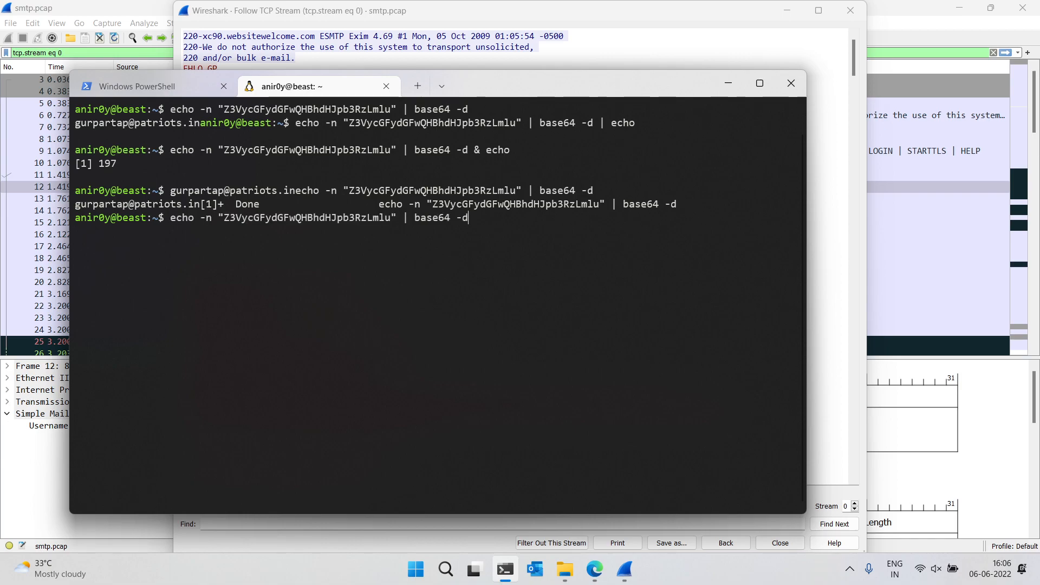
{"action": "key", "text": "BackSpace"}
{"action": "key", "text": "BackSpace"}
{"action": "key", "text": "BackSpace"}
{"action": "key", "text": "BackSpace"}
{"action": "key", "text": "BackSpace"}
{"action": "key", "text": "BackSpace"}
{"action": "key", "text": "BackSpace"}
{"action": "type", "text": "se64 -d"}
{"action": "key", "text": "ctrl+l"}
{"action": "key", "text": "Return"}
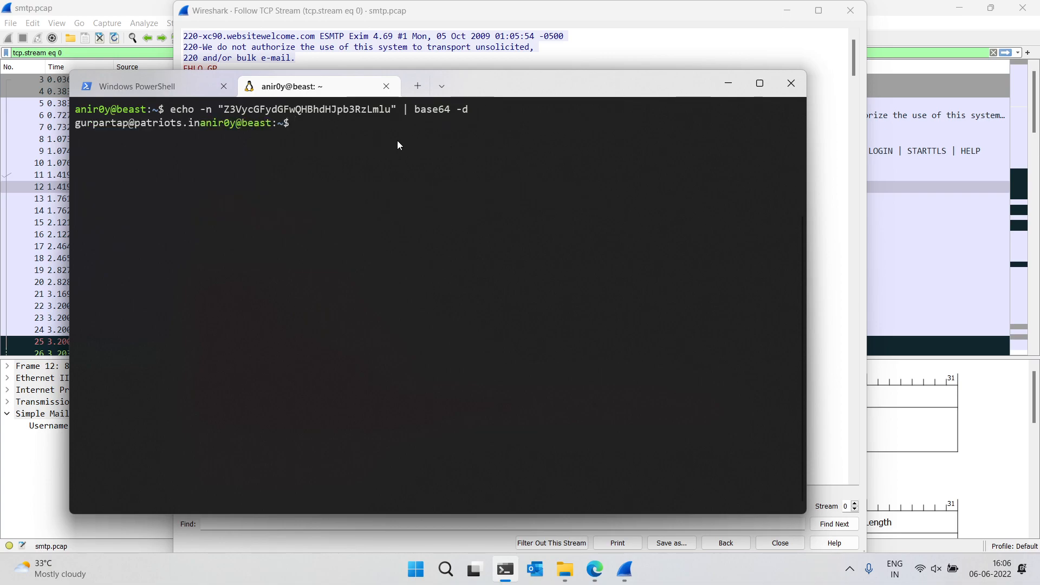
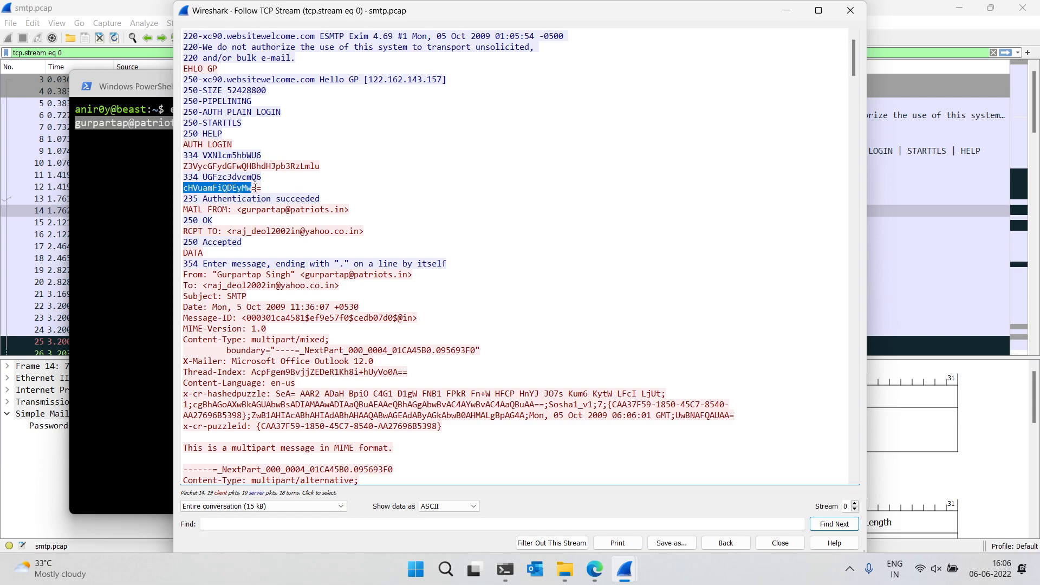
Select the base64-encoded password string sent after the second 334 prompt in the followed TCP stream
{"action": "left_click_drag", "start_coordinate": [262, 188], "coordinate": [183, 185]}
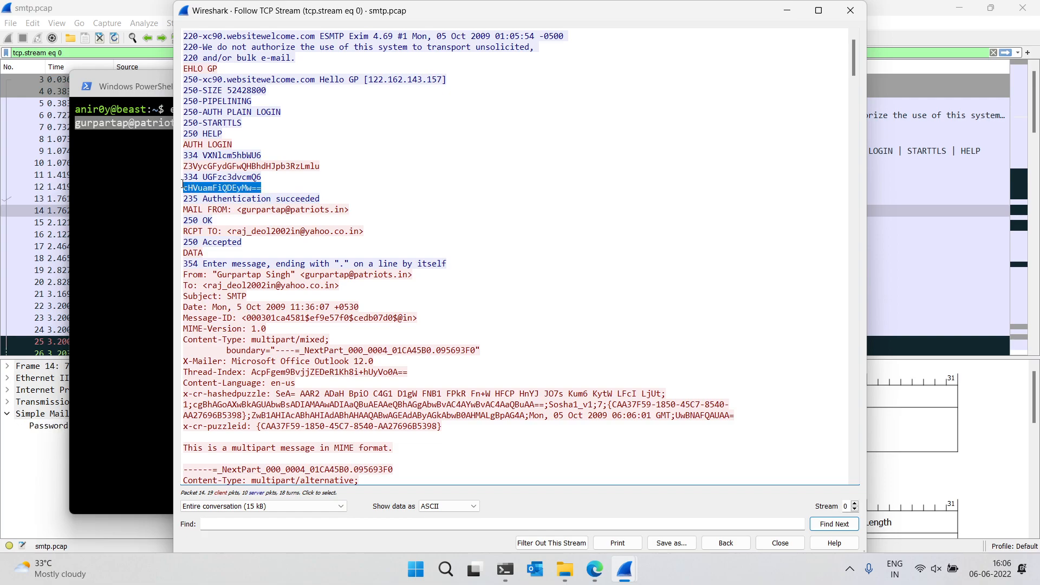
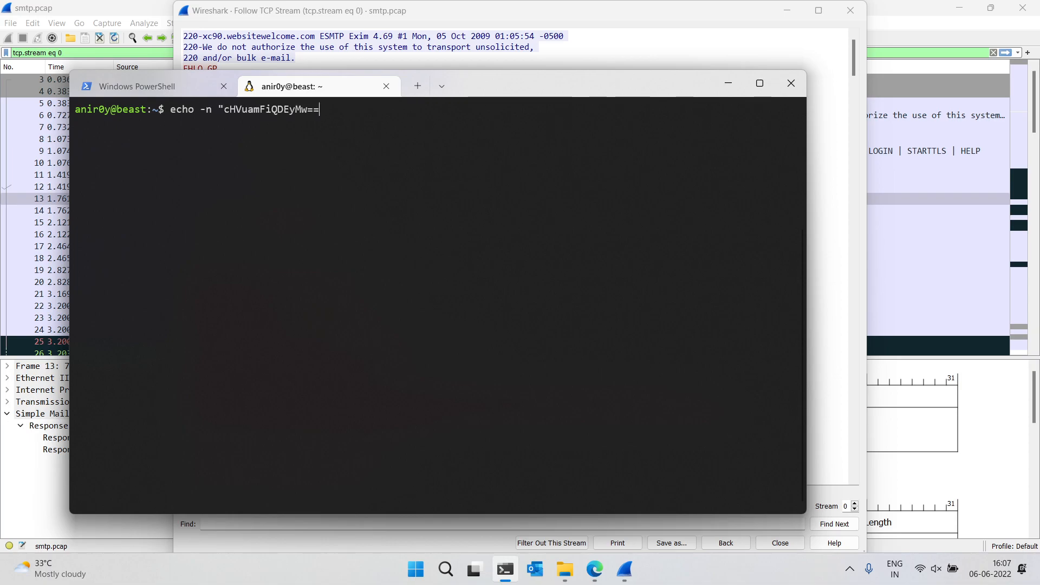
Try to decode the quoted base64 password string in the terminal by piping it into base64 -d
{"action": "type", "text": "\""}
{"action": "type", "text": "base 64 -d"}
{"action": "key", "text": "Return"}
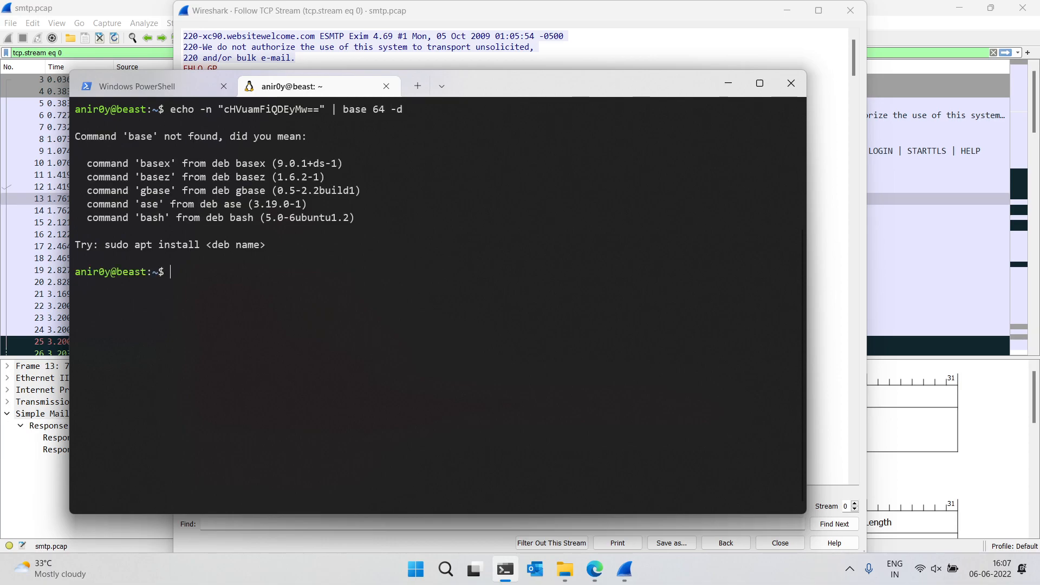
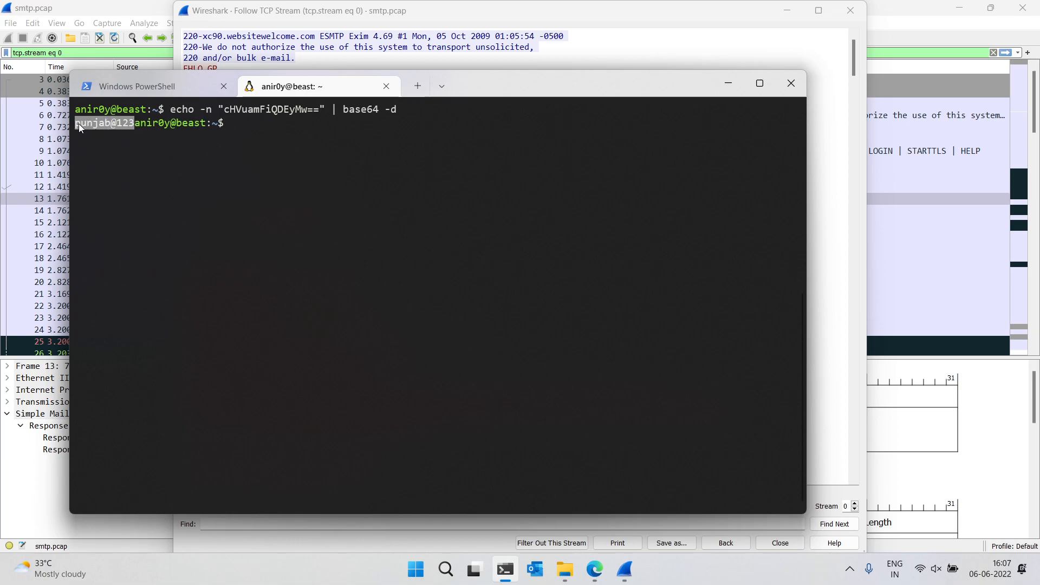
Attempt to close the terminal window, but cancel closing all of its tabs
{"action": "left_click", "coordinate": [790, 84]}
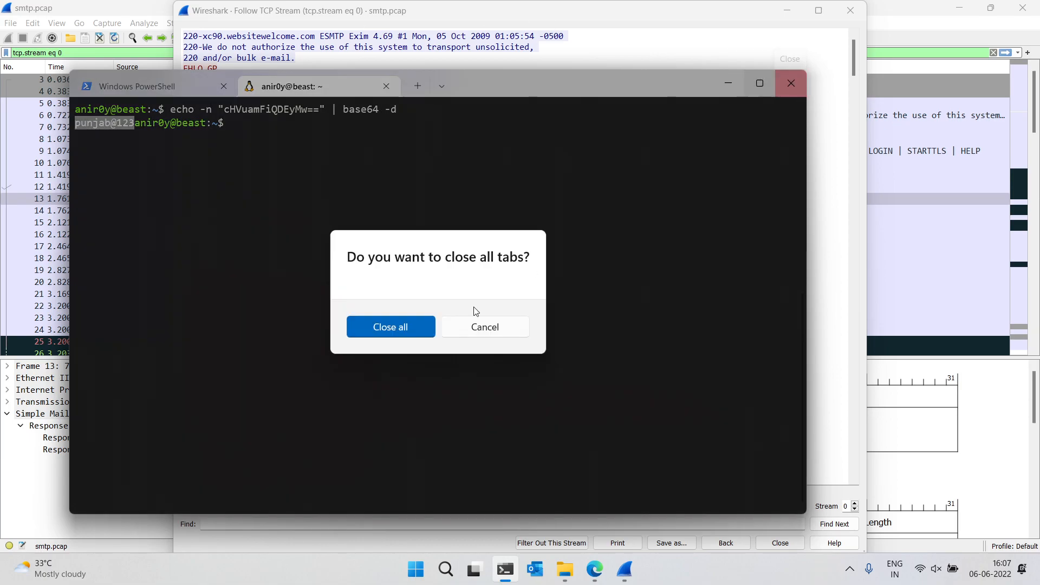
{"action": "left_click", "coordinate": [469, 327]}
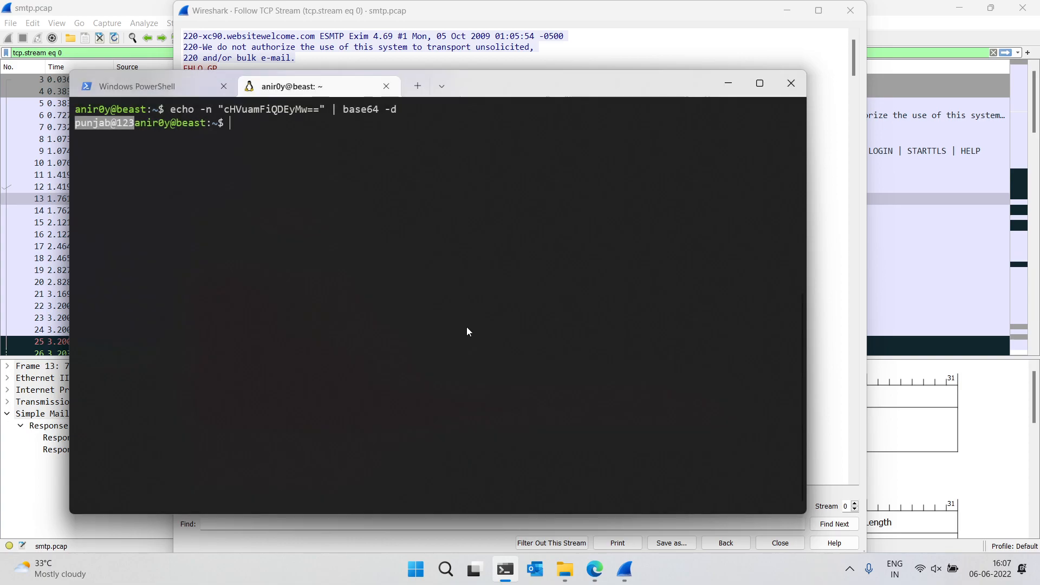
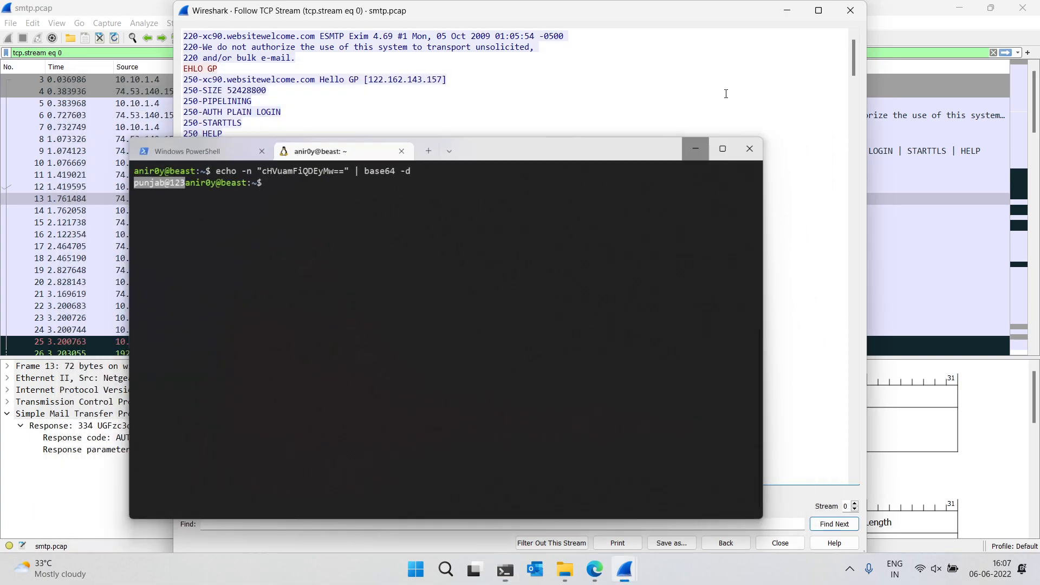
Close the SMTP stream window and Wireshark, then open telnet-cooked.pcap from the demo_scripts folder
{"action": "left_click", "coordinate": [846, 11]}
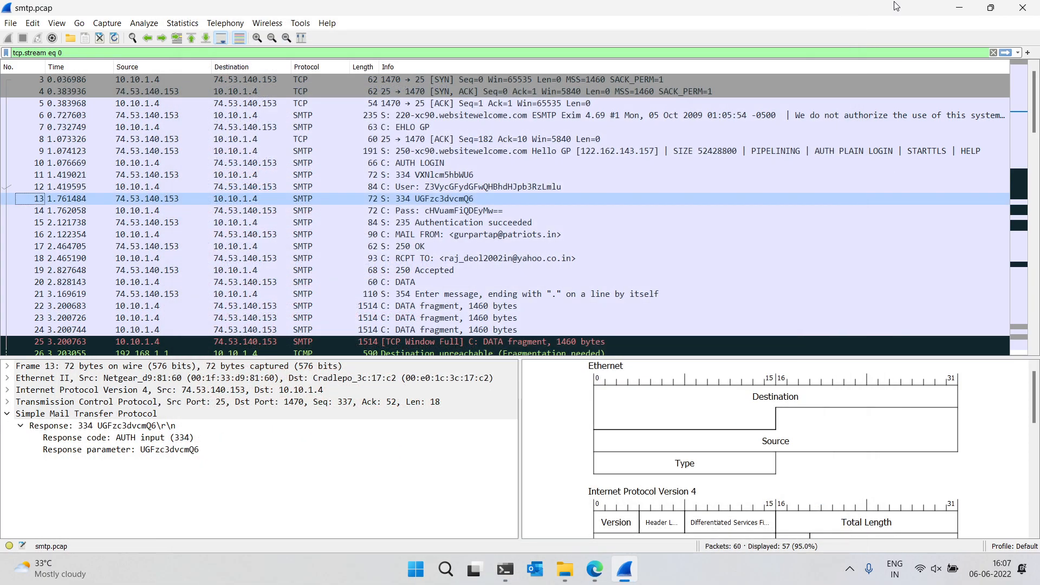
{"action": "left_click", "coordinate": [1017, 13]}
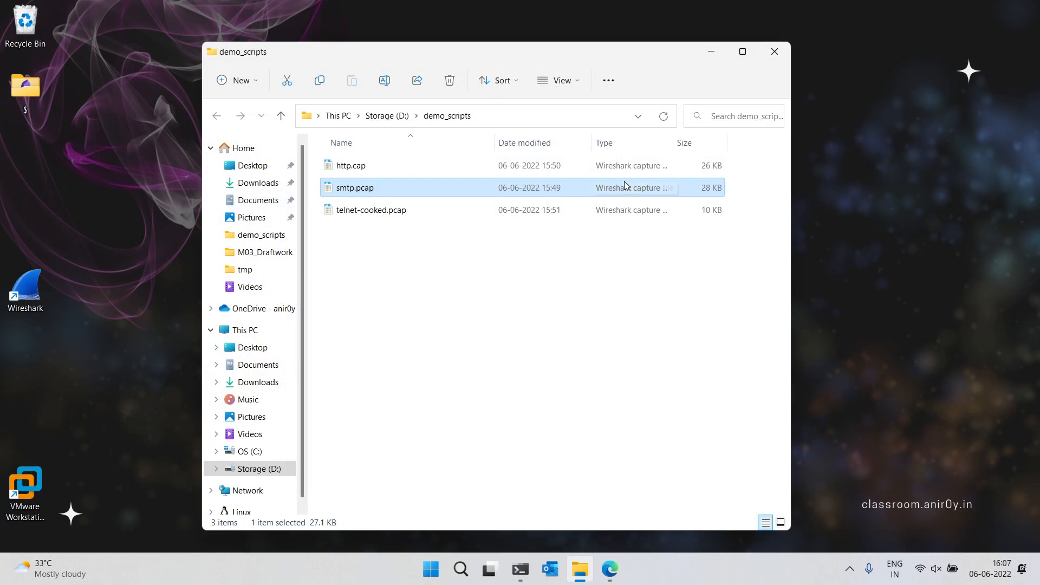
{"action": "left_click", "coordinate": [404, 212]}
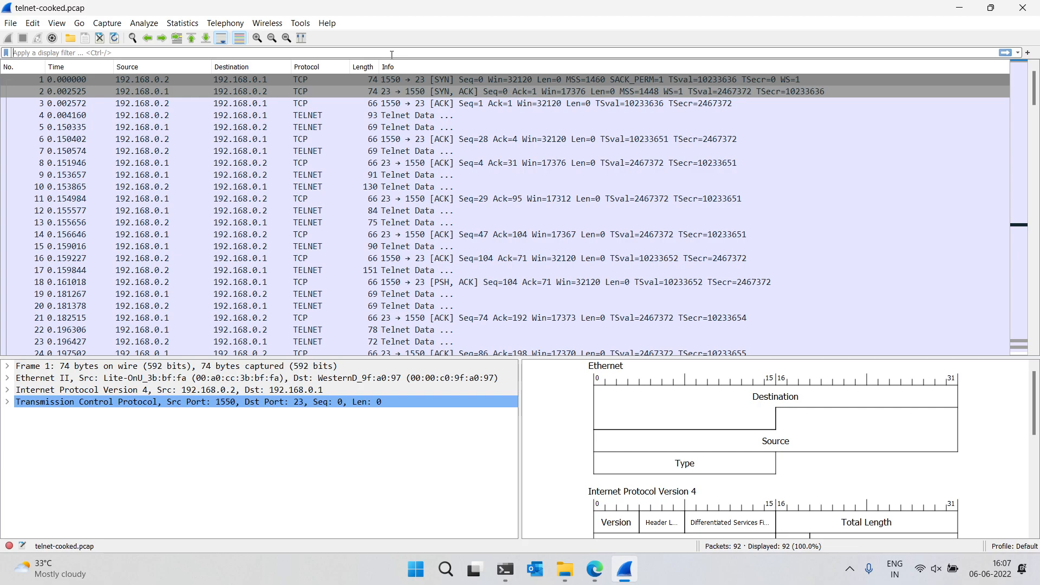
Apply the display filter telnet to the capture
{"action": "type", "text": "tel"}
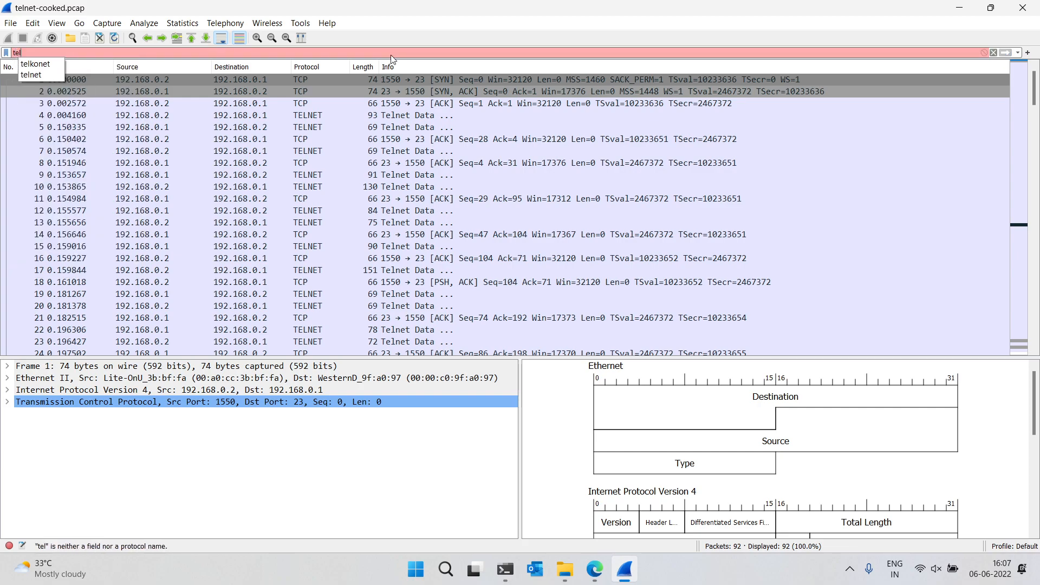
{"action": "type", "text": "net"}
{"action": "key", "text": "Return"}
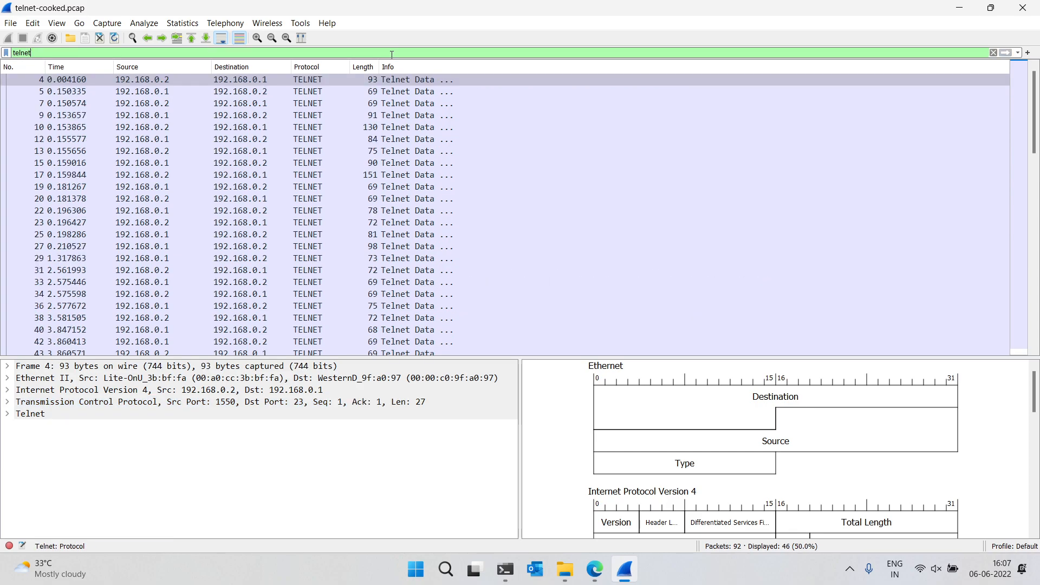
Follow the TCP stream of the first Telnet packet
{"action": "right_click", "coordinate": [349, 80]}
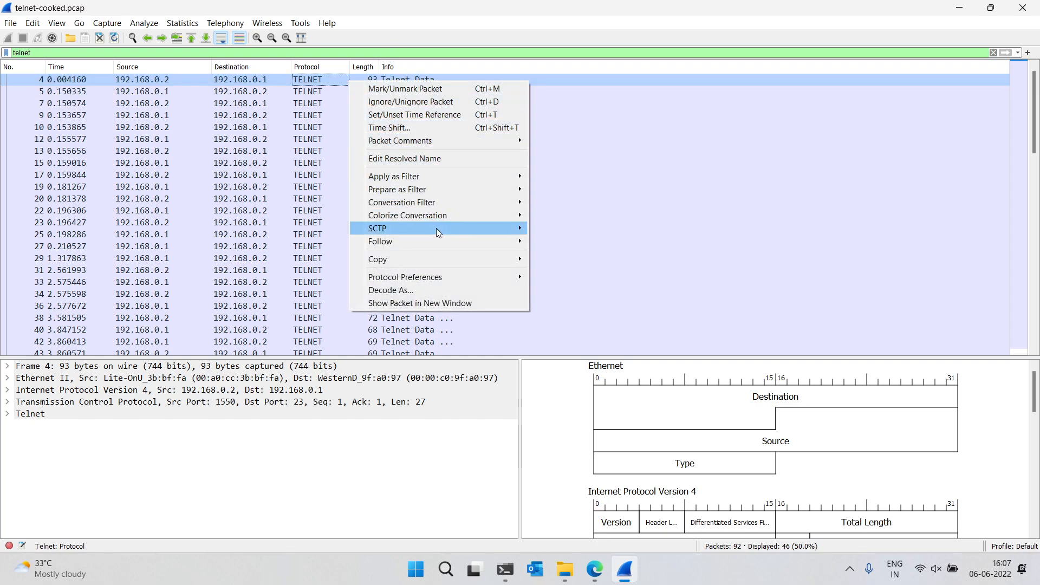
{"action": "mouse_move", "coordinate": [452, 242]}
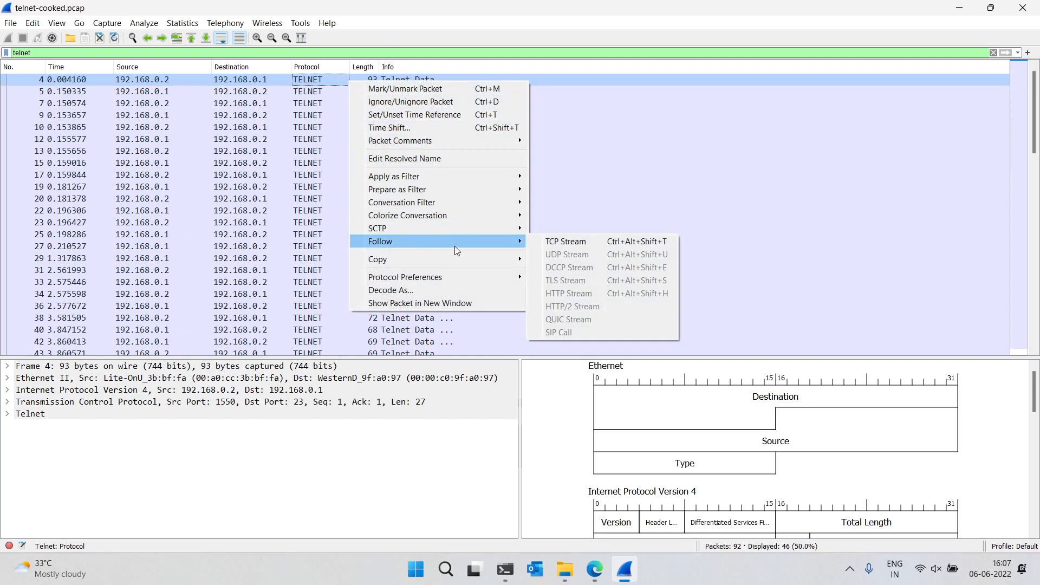
{"action": "left_click", "coordinate": [566, 241]}
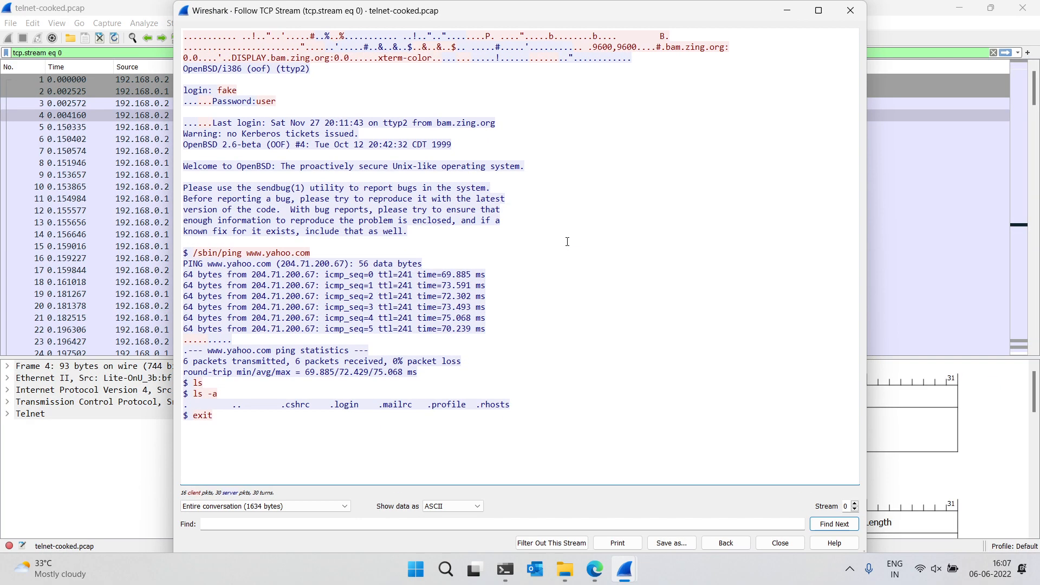
Highlight the exposed login and password lines and the ping replies in the Telnet stream
{"action": "left_click_drag", "start_coordinate": [309, 97], "coordinate": [192, 82]}
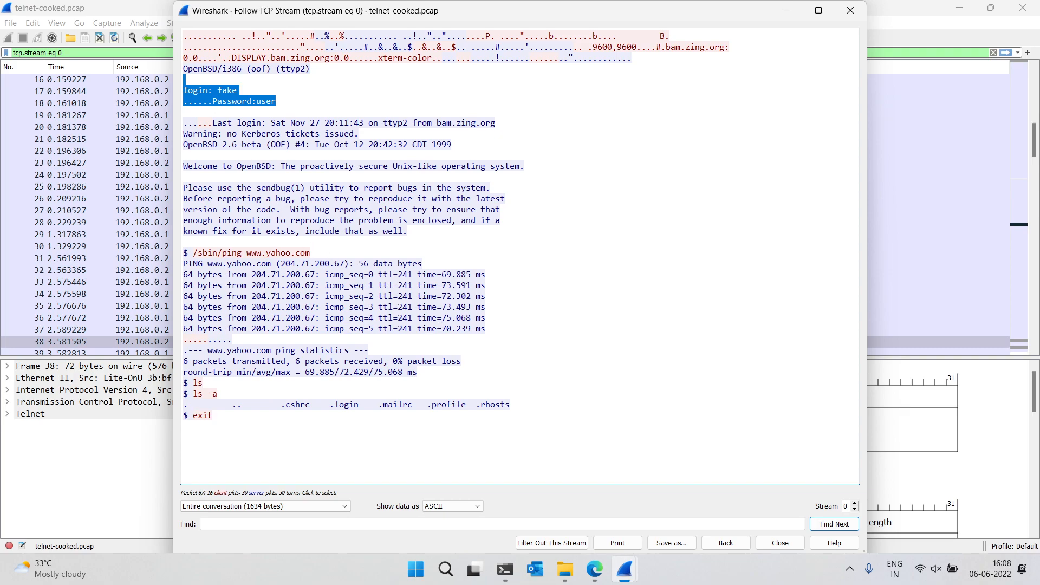
{"action": "left_click_drag", "start_coordinate": [485, 331], "coordinate": [182, 275]}
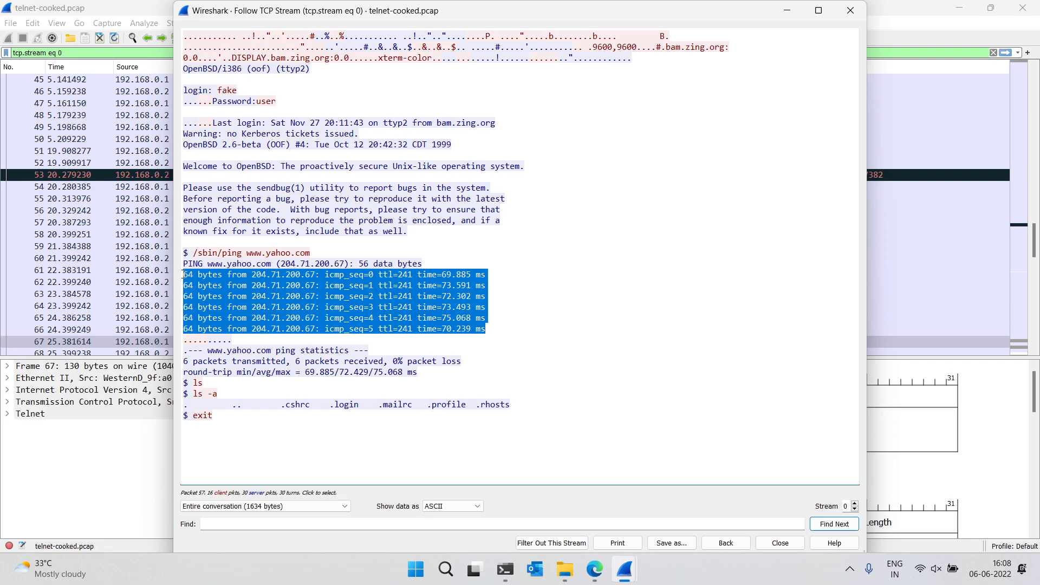
{"action": "left_click", "coordinate": [489, 344]}
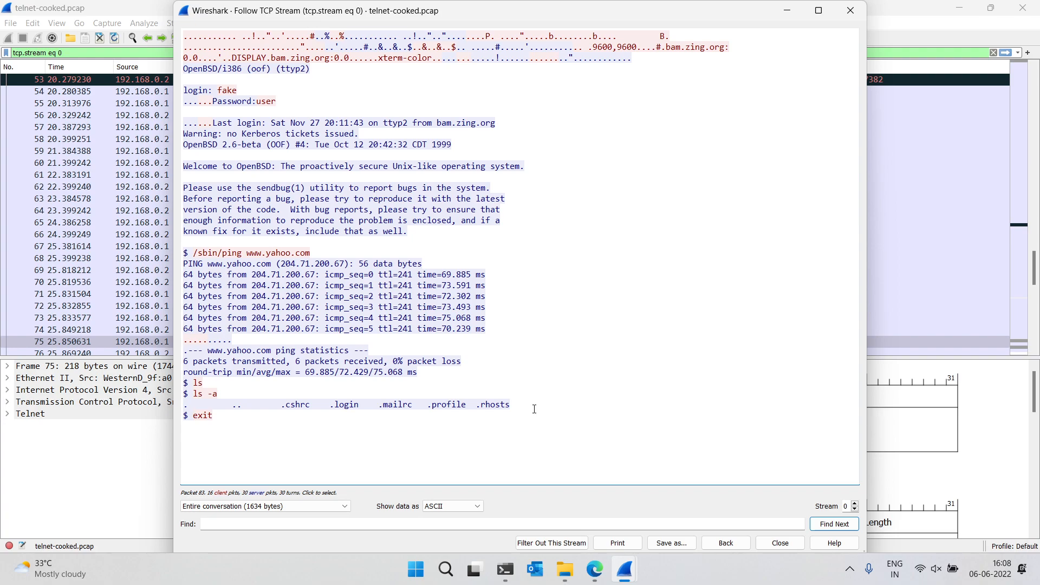
Close the stream window, Wireshark and the file explorer
{"action": "left_click", "coordinate": [851, 11]}
{"action": "left_click", "coordinate": [1028, 6]}
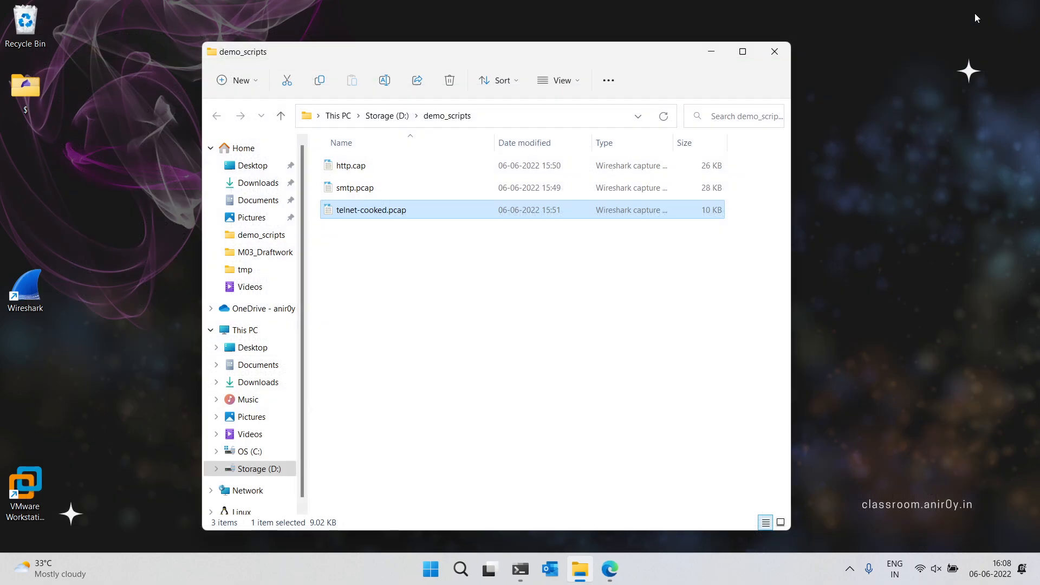
{"action": "left_click", "coordinate": [781, 49]}
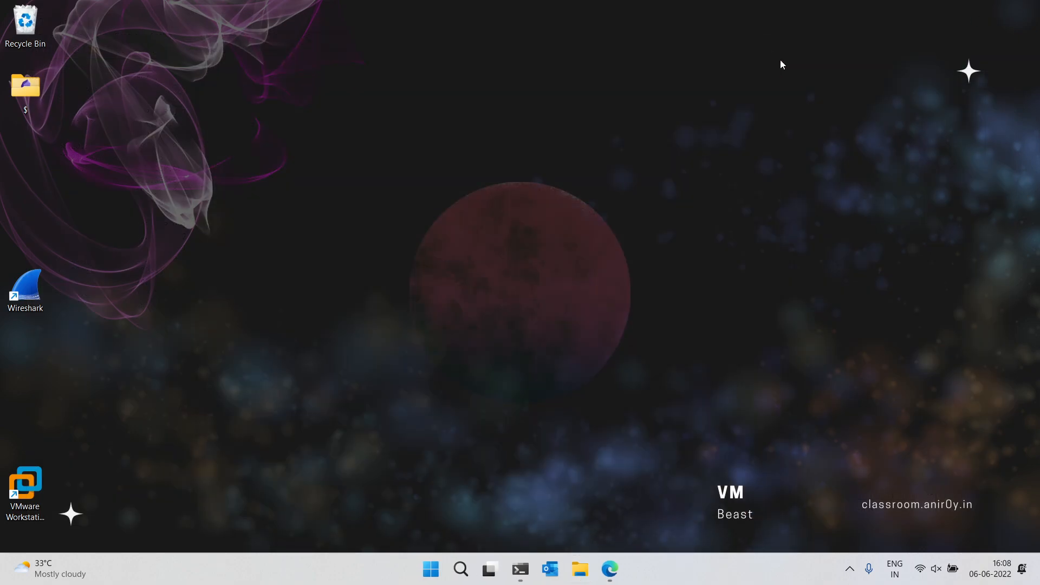
Launch Wireshark and start a live capture on VMware Network Adapter VMnet8
{"action": "double_click", "coordinate": [30, 289]}
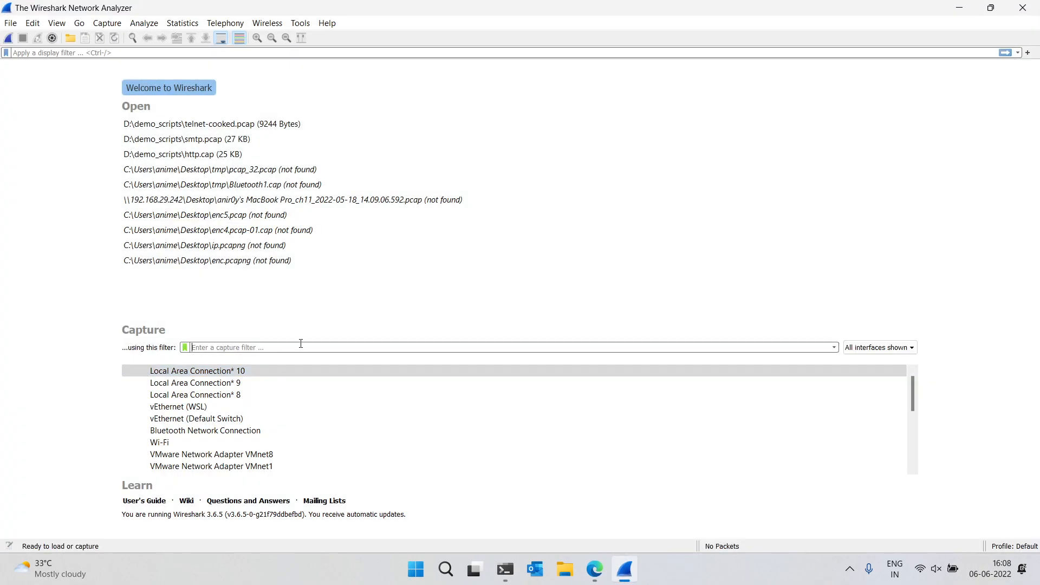
{"action": "scroll", "coordinate": [254, 428], "scroll_direction": "down", "scroll_amount": 1}
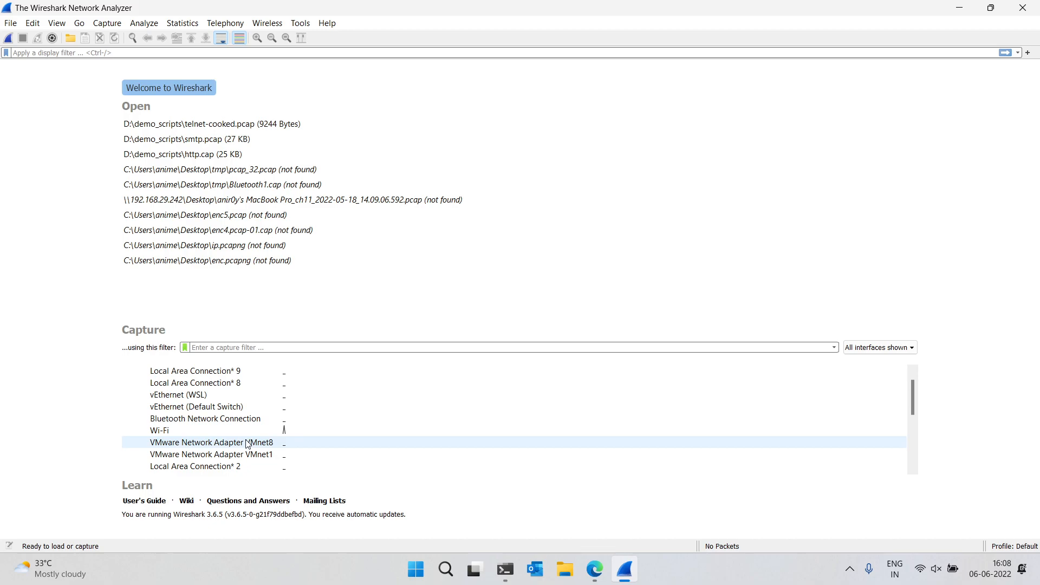
{"action": "double_click", "coordinate": [248, 443]}
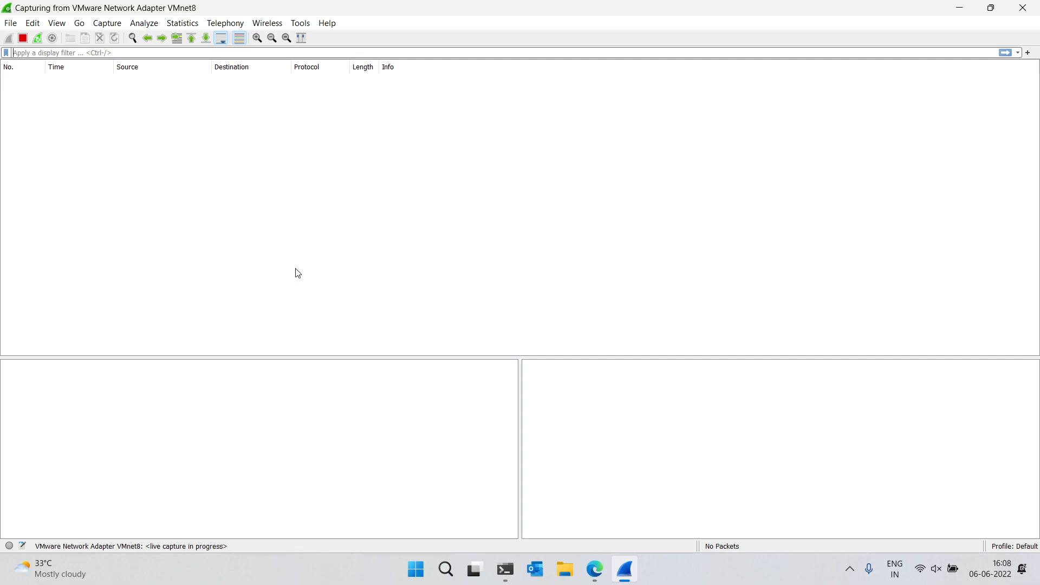
Bring up the terminal, clear its screen and move the window aside over the capture
{"action": "left_click", "coordinate": [507, 577]}
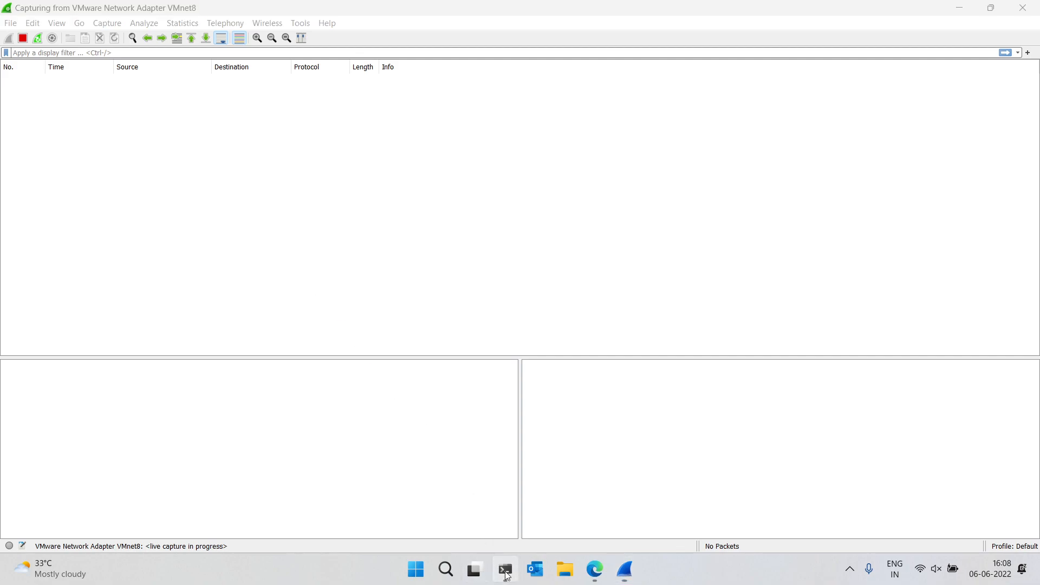
{"action": "key", "text": "ctrl+l"}
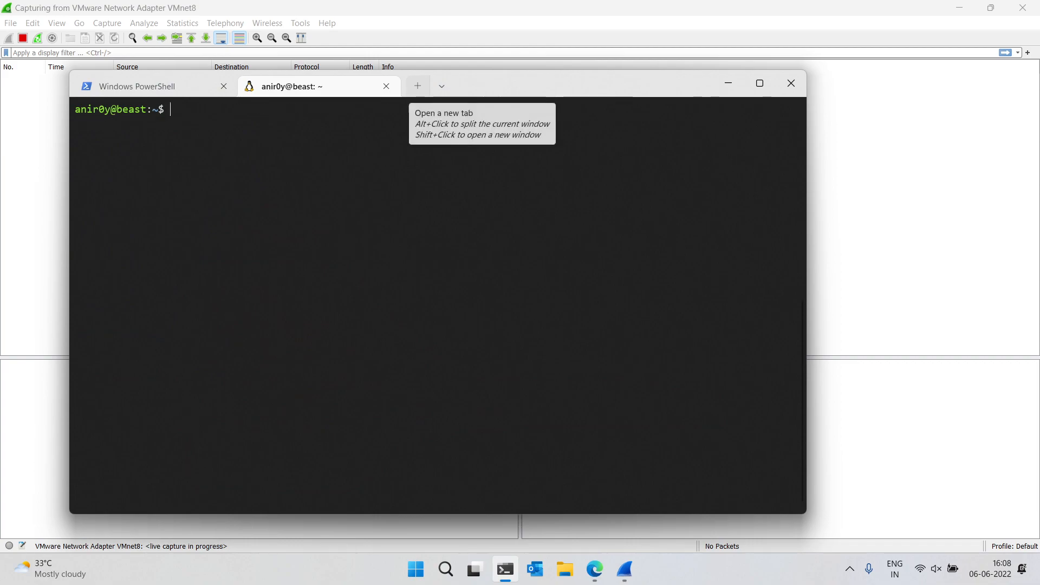
{"action": "left_click_drag", "start_coordinate": [512, 86], "coordinate": [695, 159]}
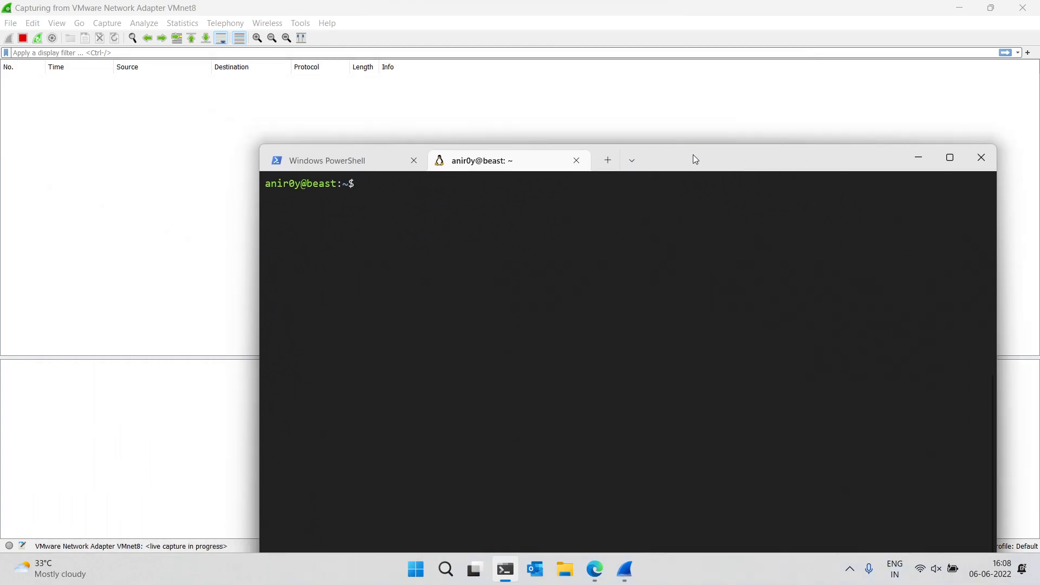
From the PowerShell tab, run an ssh login to the Kali host at 192.168.216.136, entering the account password
{"action": "type", "text": "ssh kali@"}
{"action": "left_click", "coordinate": [383, 157]}
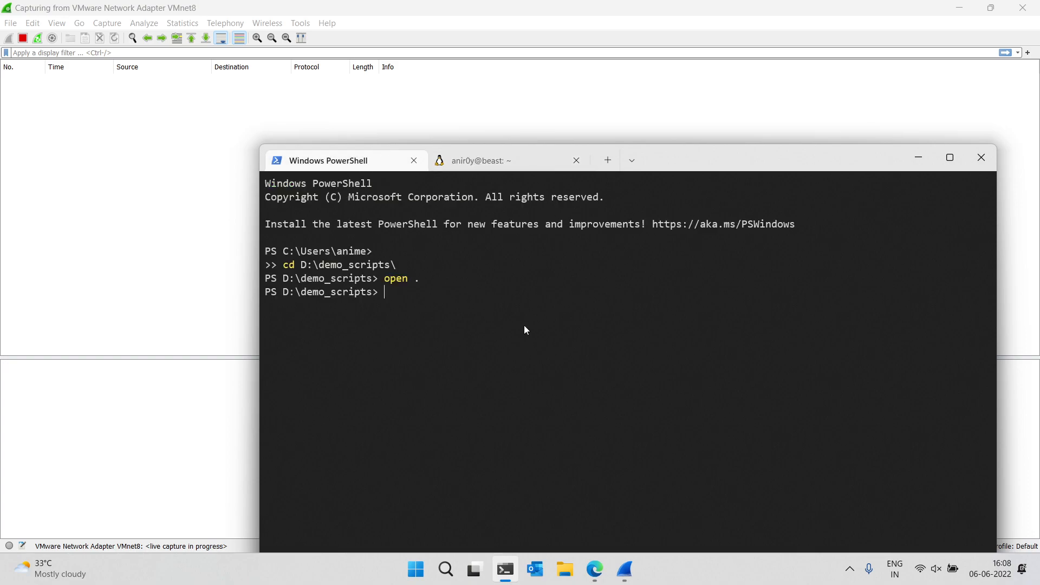
{"action": "key", "text": "ctrl+l"}
{"action": "key", "text": "Up"}
{"action": "key", "text": "Up"}
{"action": "key", "text": "Up"}
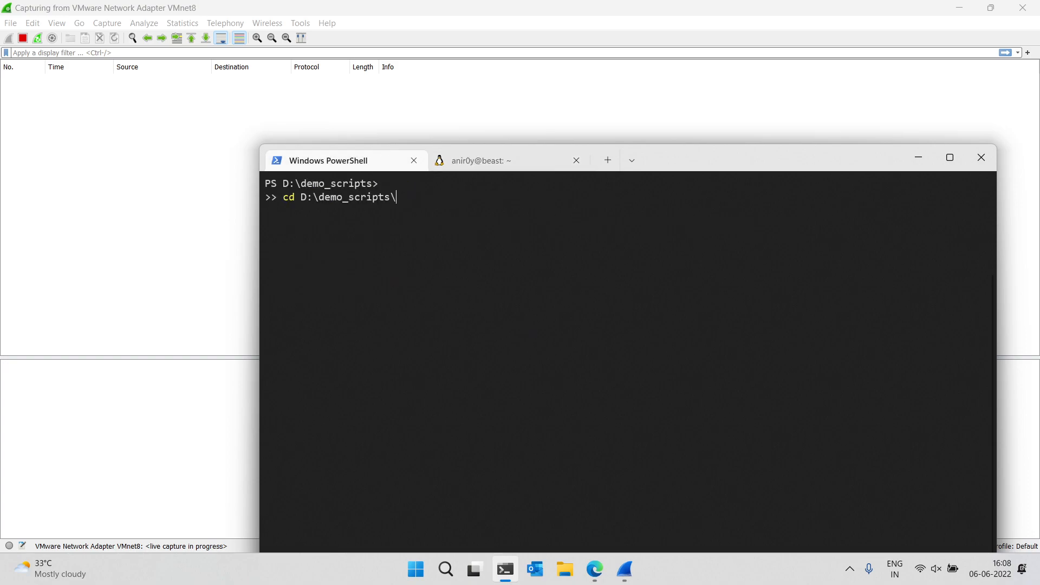
{"action": "key", "text": "Up"}
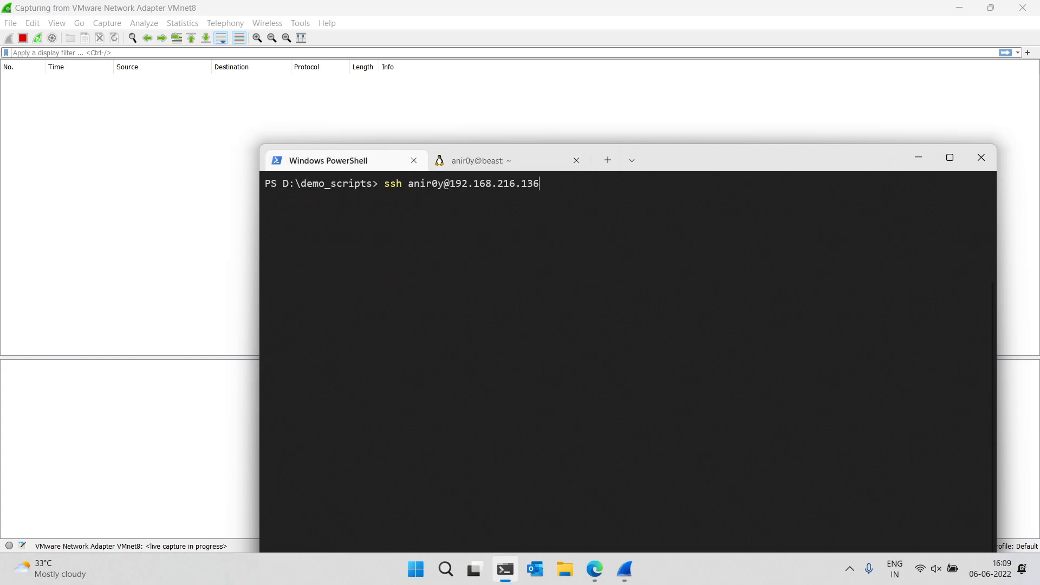
{"action": "key", "text": "Return"}
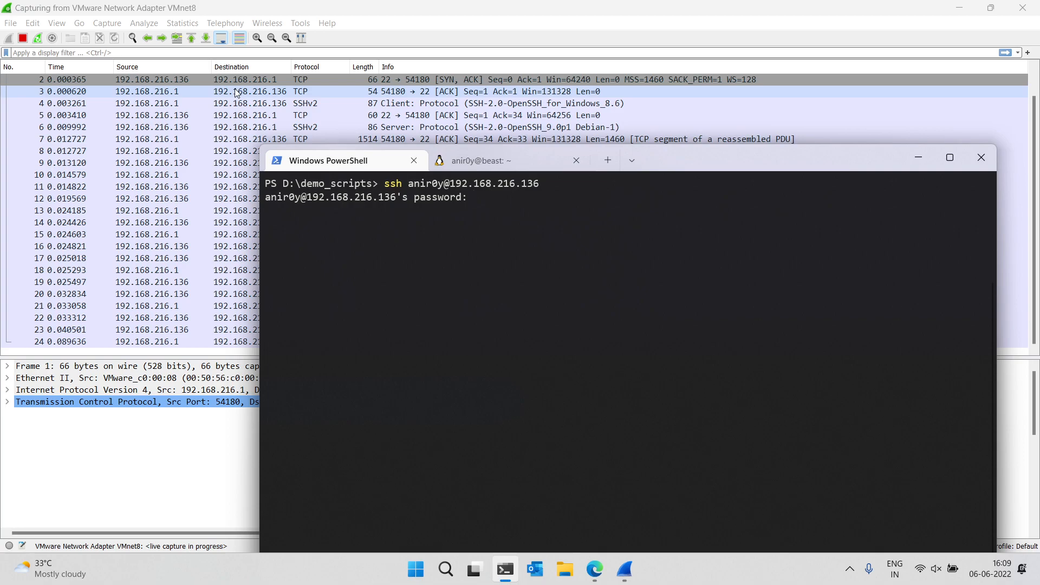
{"action": "key", "text": "Return"}
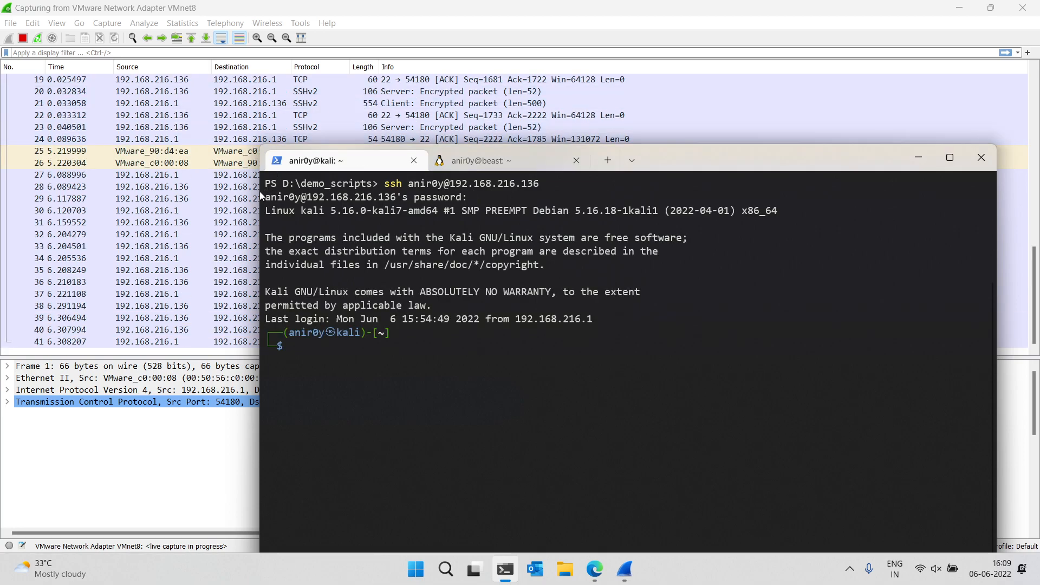
Stop the live capture in Wireshark
{"action": "left_click", "coordinate": [163, 115]}
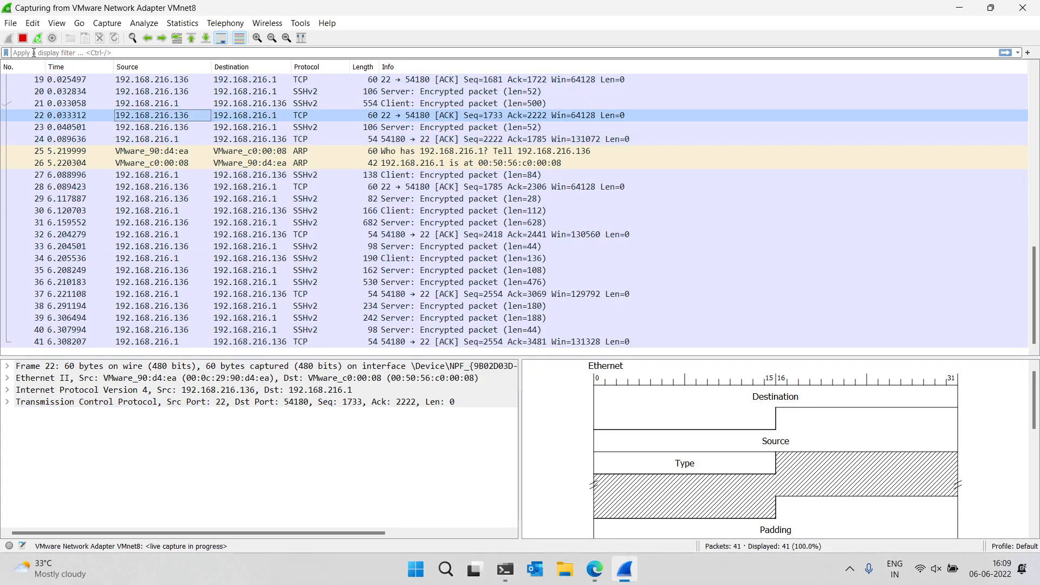
{"action": "left_click", "coordinate": [23, 39]}
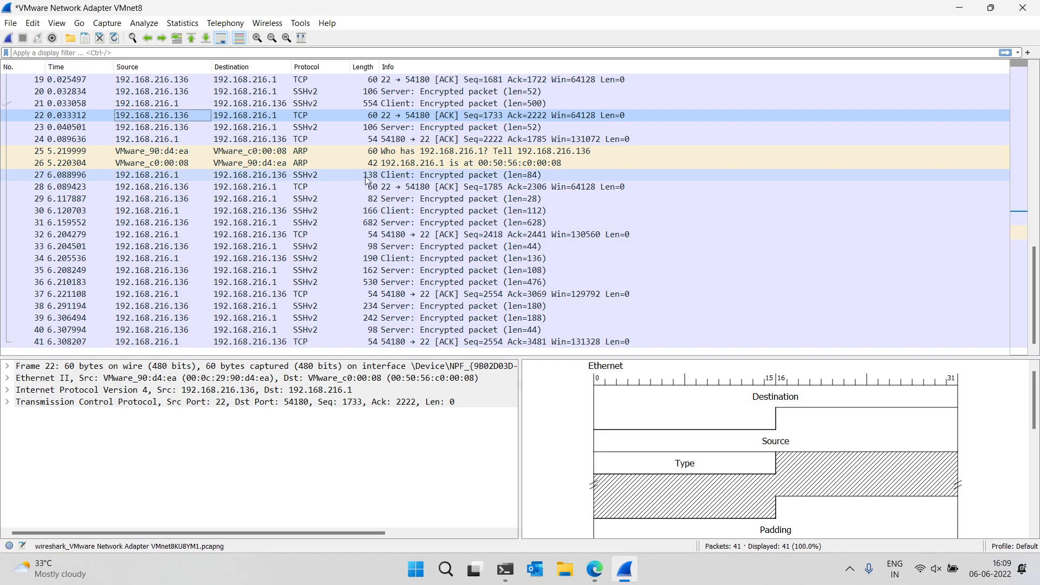
Open the SSH client protocol packet 4 in its own window to inspect its bytes, then close it
{"action": "scroll", "coordinate": [367, 181], "scroll_direction": "up", "scroll_amount": 6}
{"action": "left_click", "coordinate": [431, 103]}
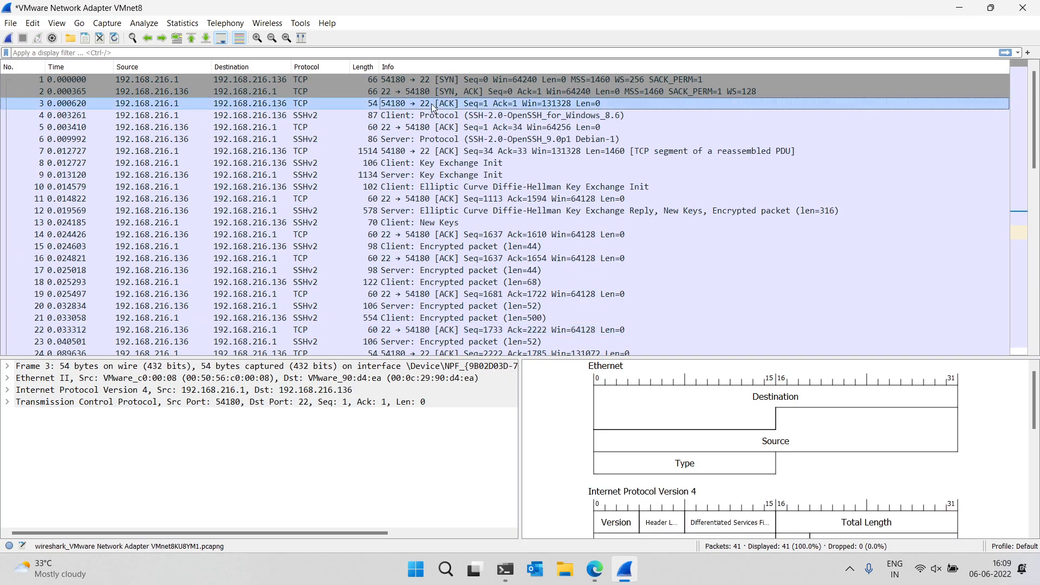
{"action": "left_click", "coordinate": [293, 119]}
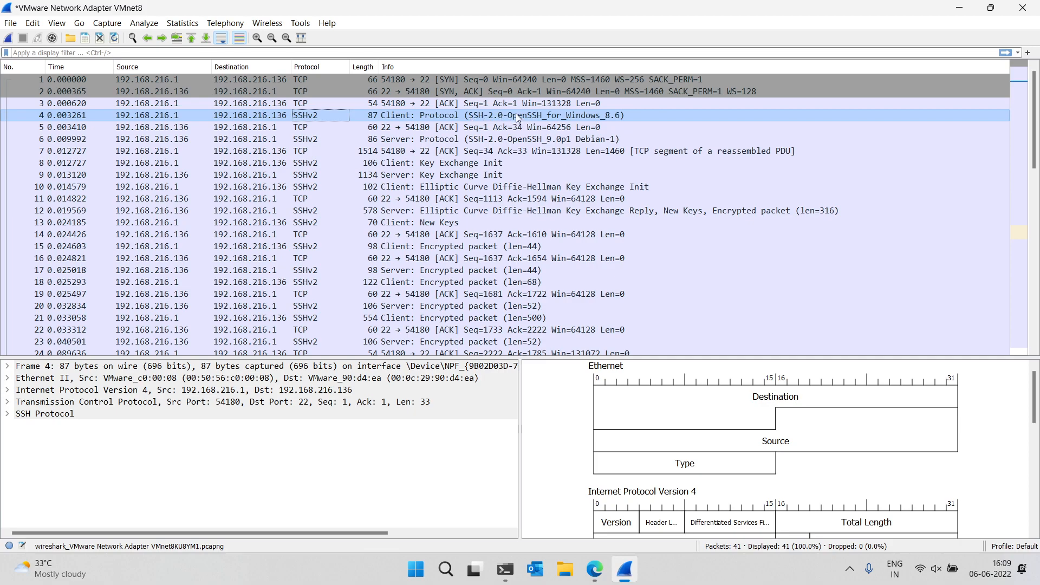
{"action": "double_click", "coordinate": [600, 119]}
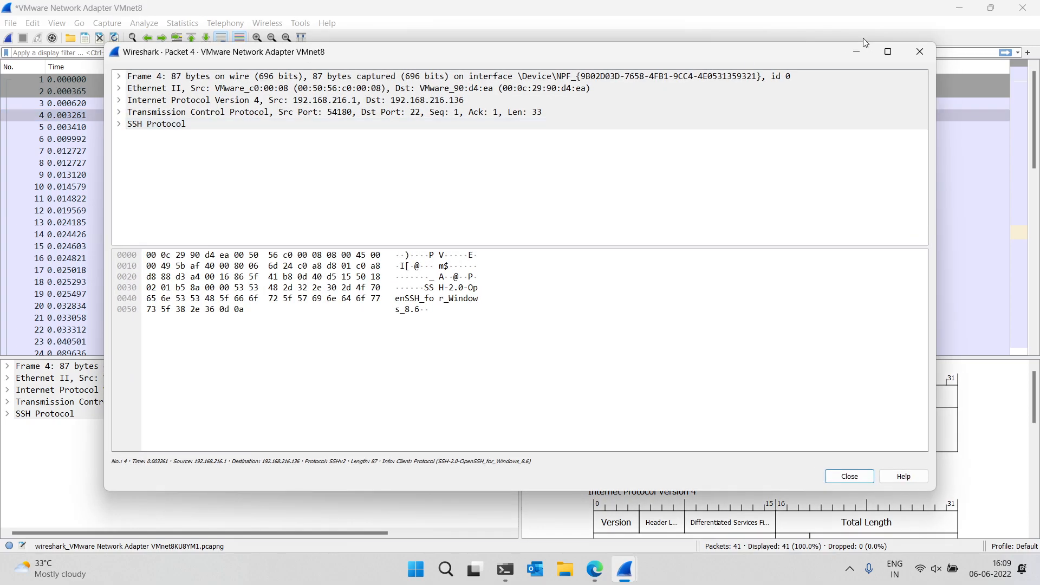
{"action": "left_click", "coordinate": [911, 52]}
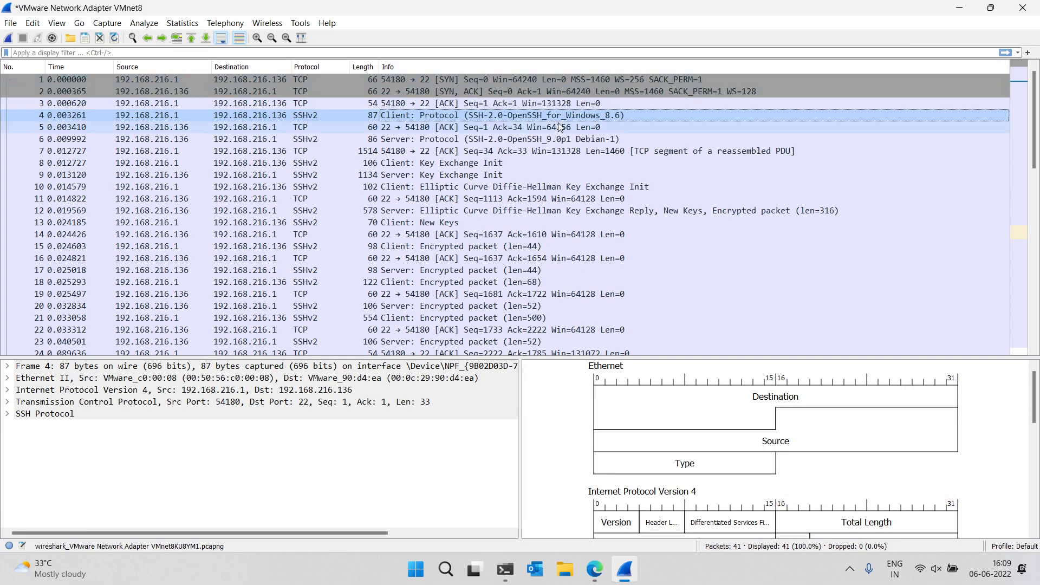
Follow the TCP stream of the SSH session and highlight the key exchange algorithm lists
{"action": "left_click", "coordinate": [275, 118]}
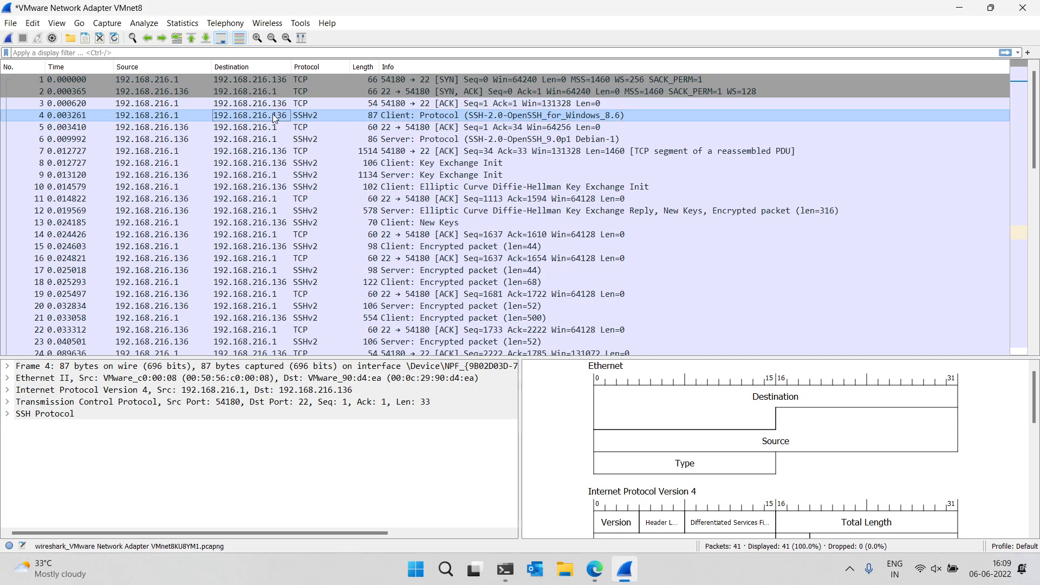
{"action": "right_click", "coordinate": [274, 118]}
{"action": "mouse_move", "coordinate": [412, 273]}
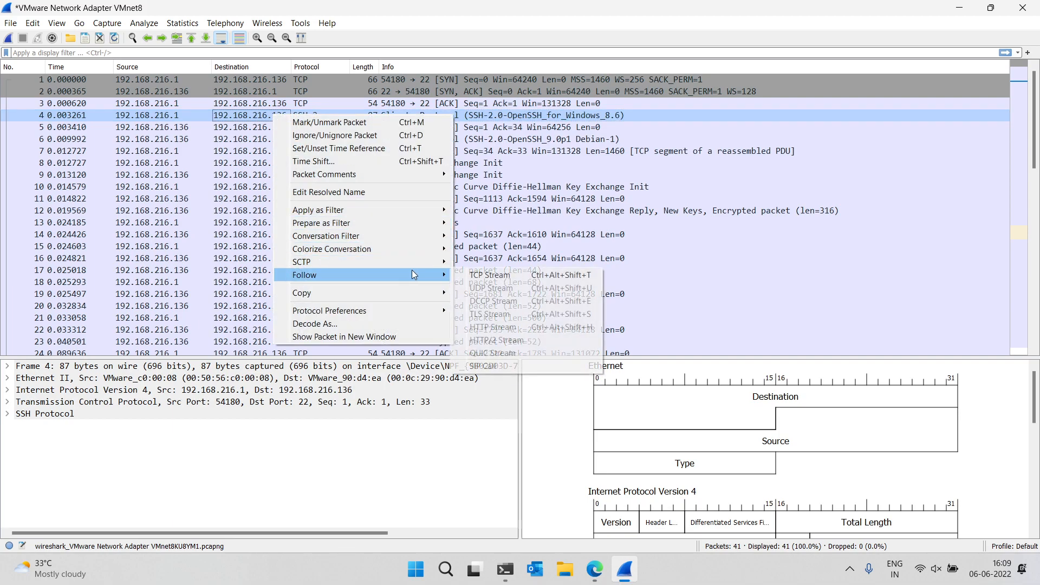
{"action": "left_click", "coordinate": [513, 275]}
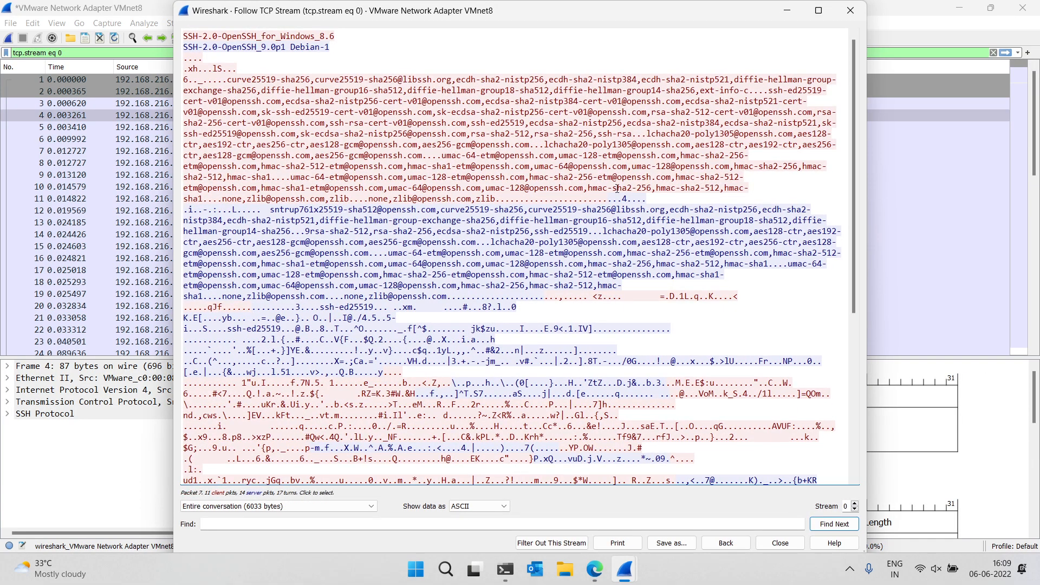
{"action": "left_click_drag", "start_coordinate": [522, 199], "coordinate": [223, 79]}
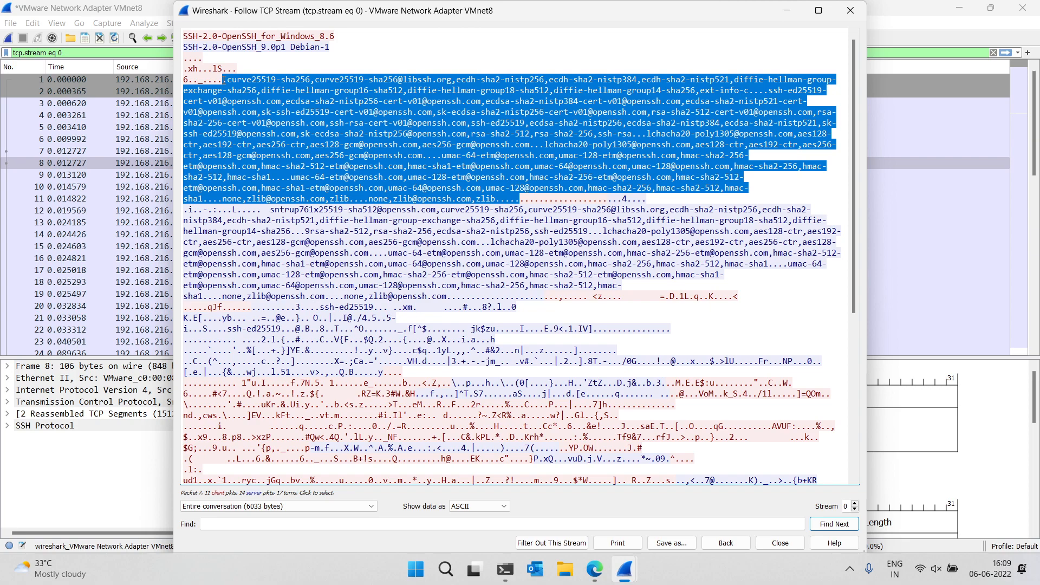
{"action": "left_click_drag", "start_coordinate": [202, 296], "coordinate": [261, 166]}
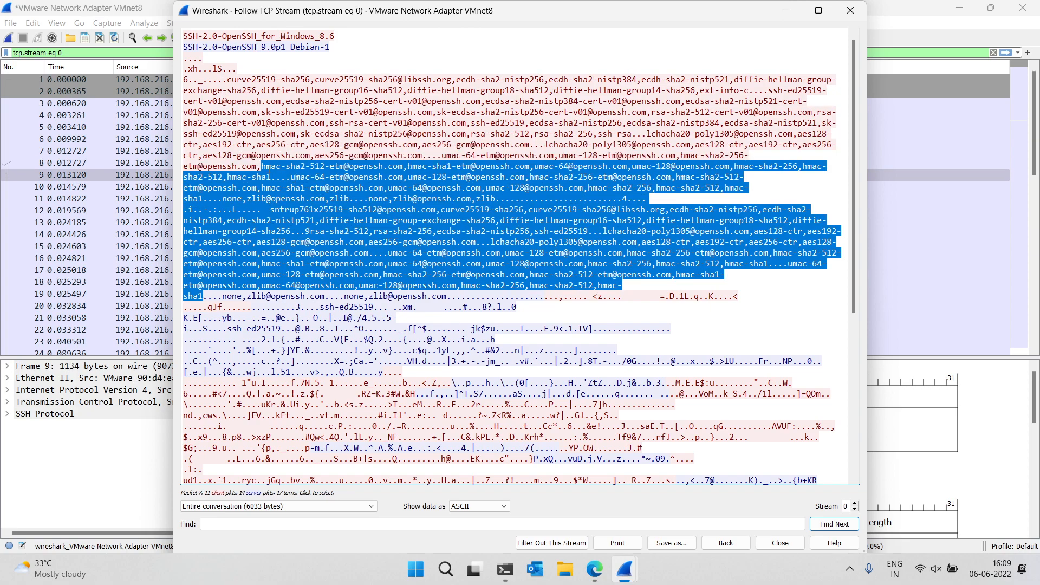
Scroll through the rest of the encrypted SSH stream content, then close the Follow TCP Stream window
{"action": "scroll", "coordinate": [461, 240], "scroll_direction": "down", "scroll_amount": 8}
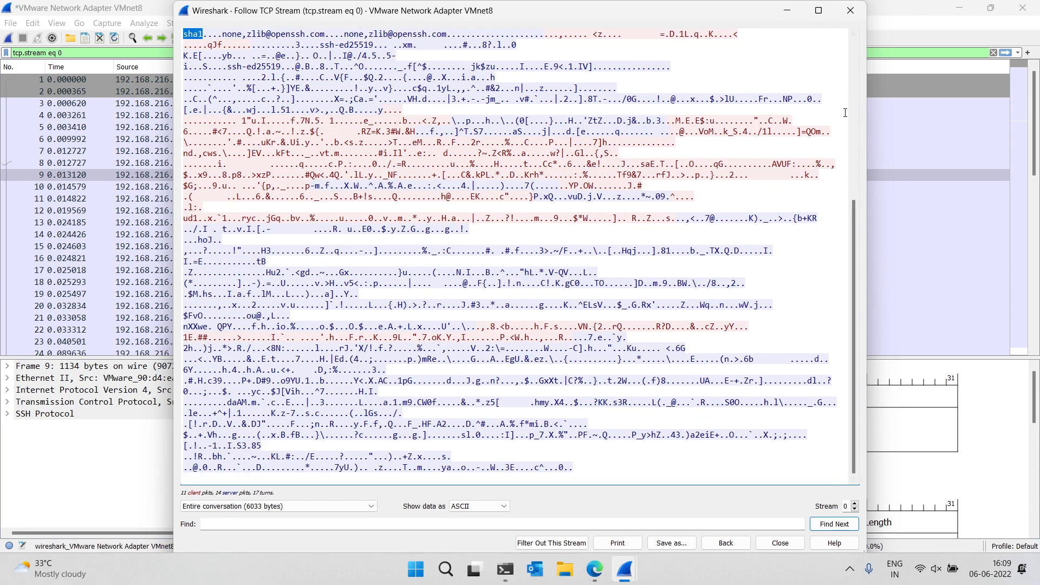
{"action": "left_click", "coordinate": [850, 10]}
{"action": "scroll", "coordinate": [547, 125], "scroll_direction": "down", "scroll_amount": 1}
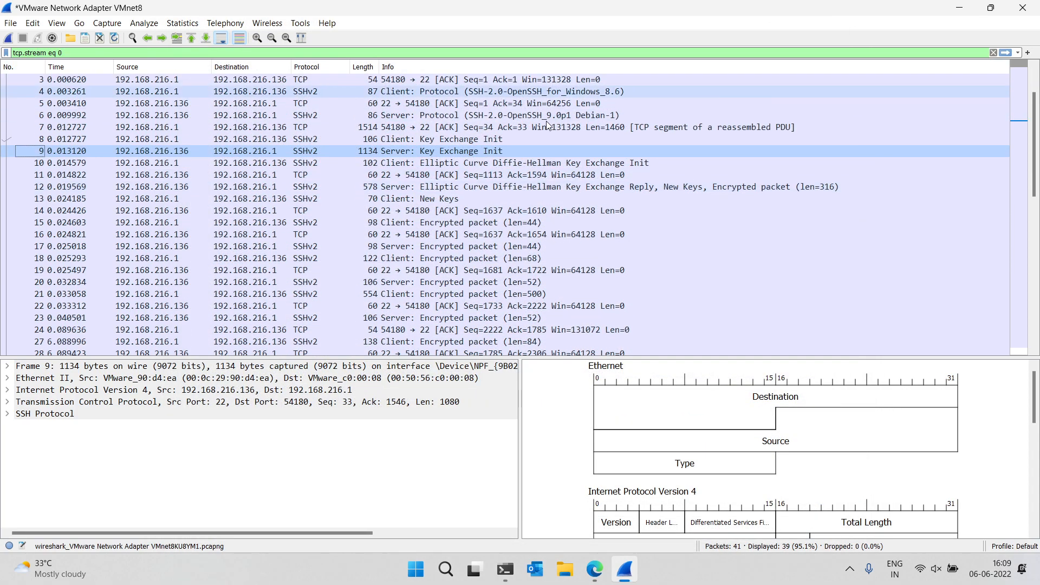
Inspect the New Keys packet and the encrypted packets that follow the key exchange in the packet list
{"action": "left_click", "coordinate": [521, 200]}
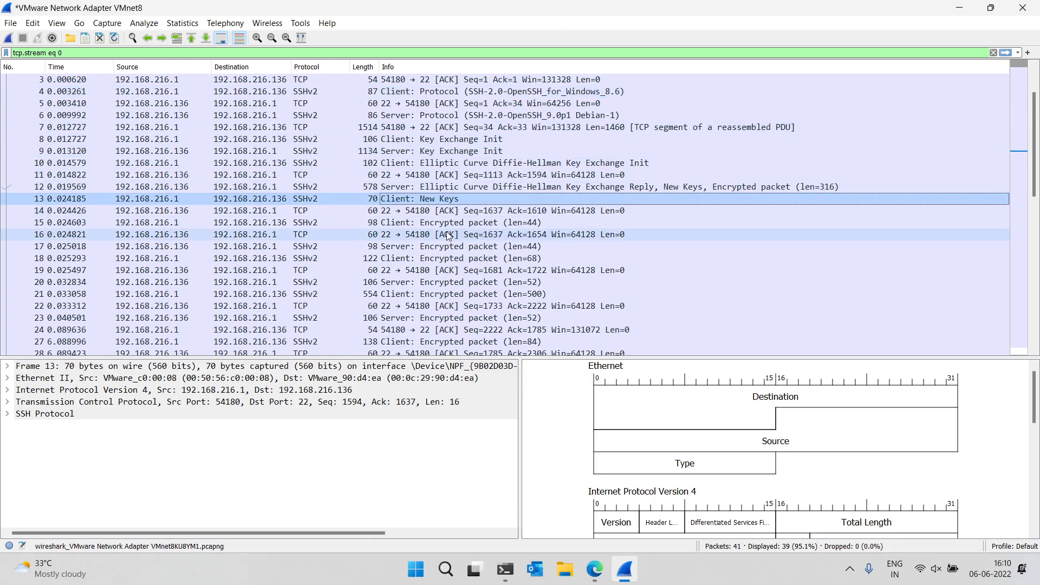
{"action": "left_click", "coordinate": [477, 211]}
{"action": "left_click", "coordinate": [463, 223]}
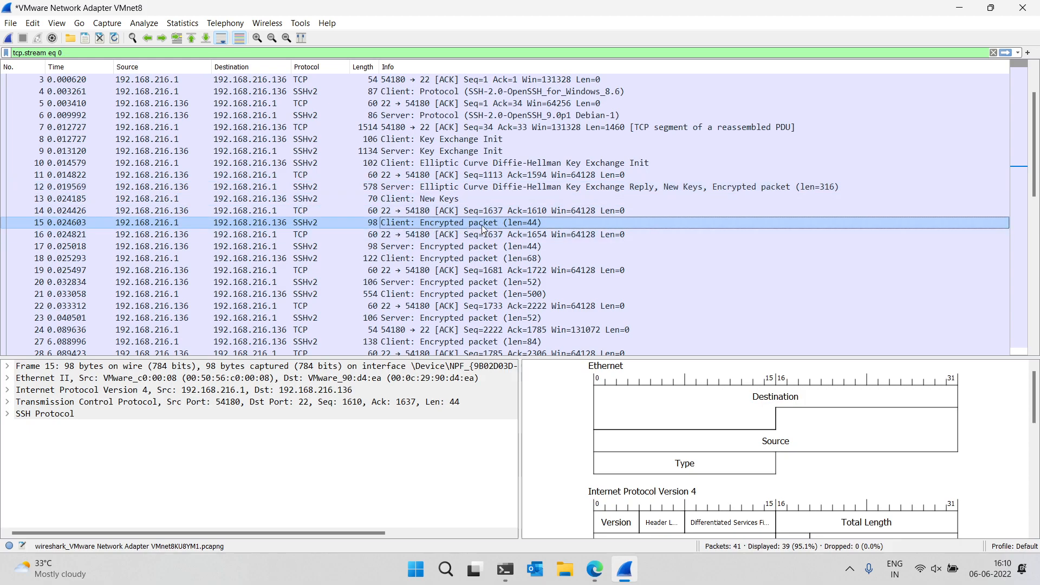
{"action": "scroll", "coordinate": [482, 226], "scroll_direction": "down", "scroll_amount": 4}
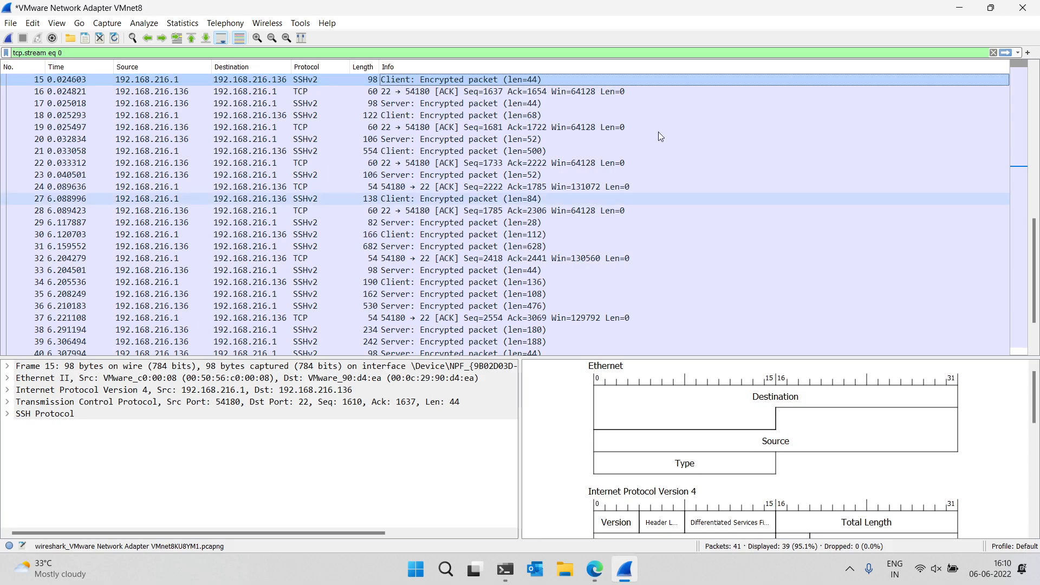
Quit Wireshark without saving the captured packets, and close all tabs of the terminal window
{"action": "left_click", "coordinate": [1024, 7]}
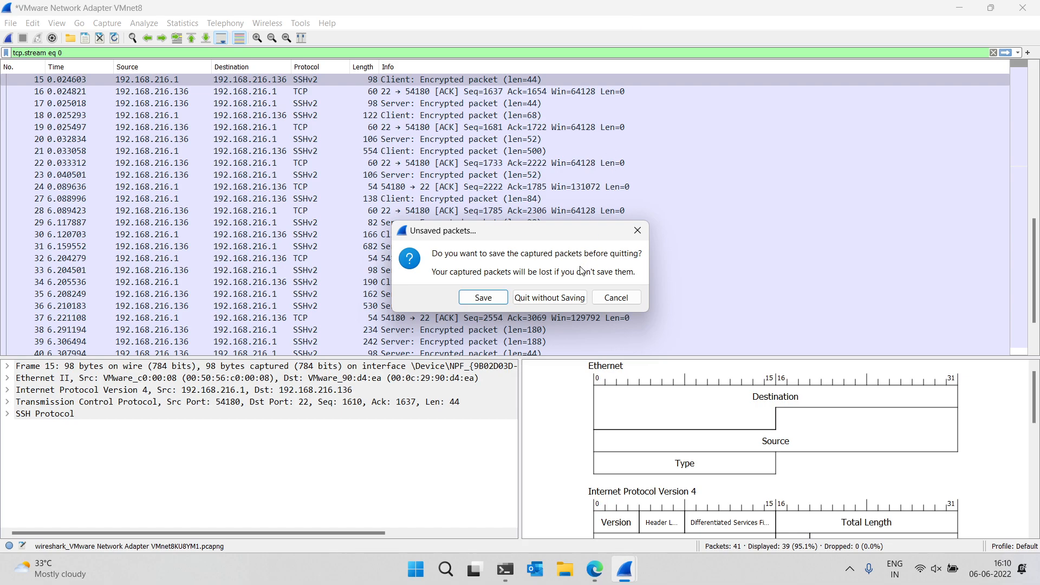
{"action": "left_click", "coordinate": [552, 299]}
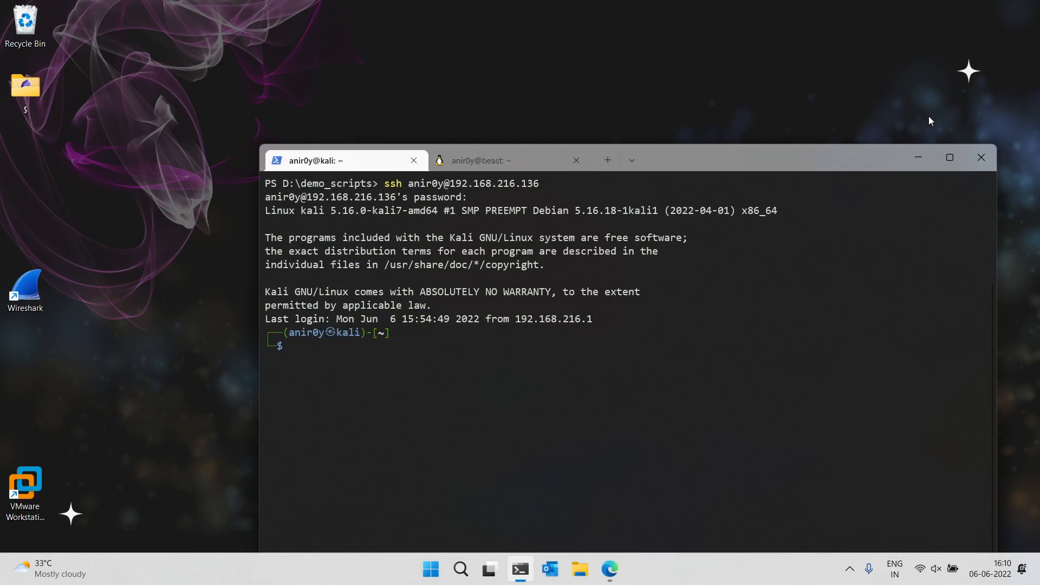
{"action": "left_click", "coordinate": [981, 155]}
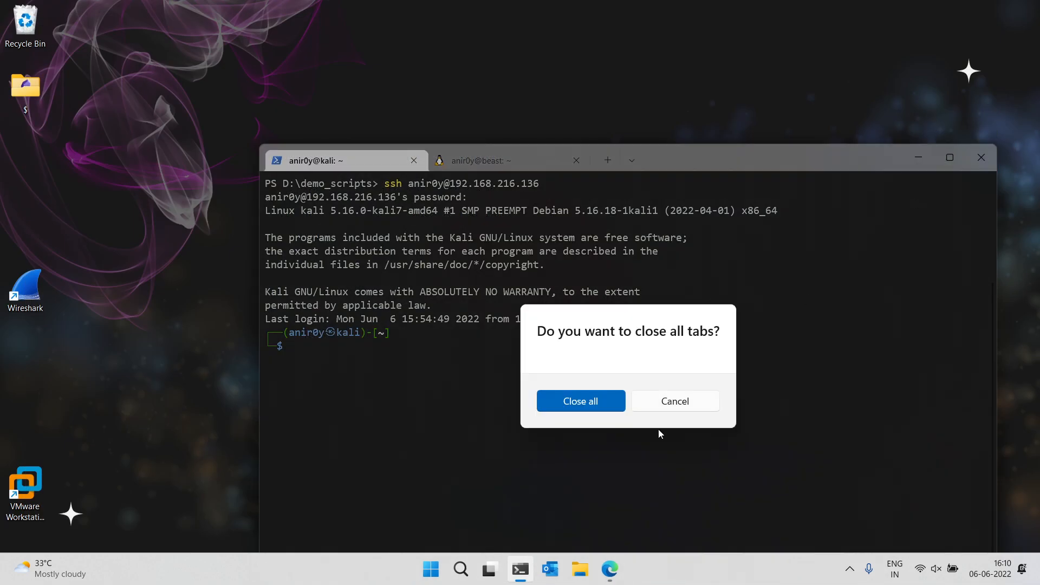
{"action": "left_click", "coordinate": [589, 401]}
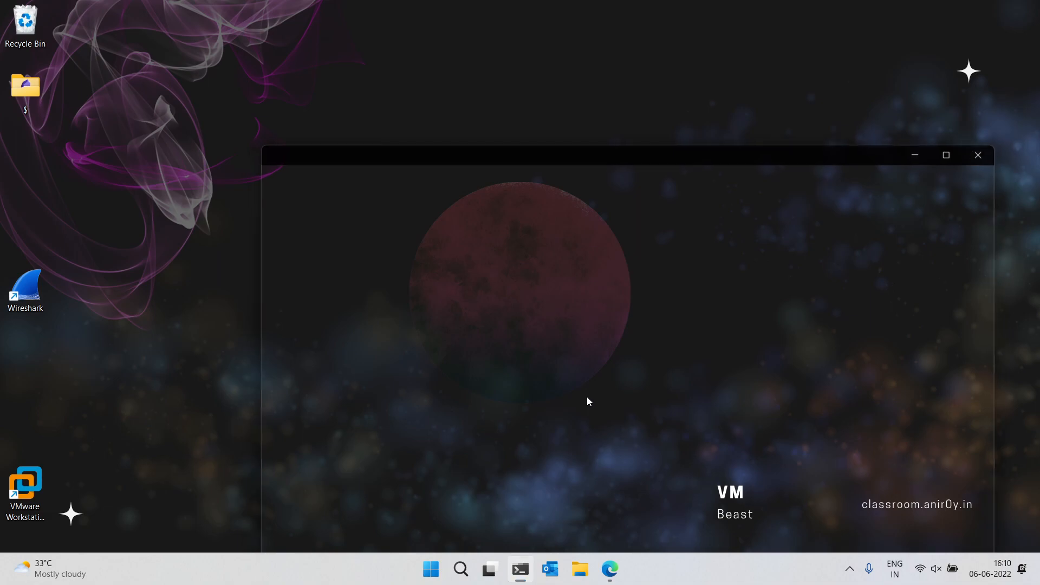
{"action": "left_click", "coordinate": [850, 568]}
{"action": "left_click_drag", "start_coordinate": [716, 482], "coordinate": [428, 580]}
{"action": "left_click", "coordinate": [432, 581]}
{"action": "type", "text": "obs"}
{"action": "key", "text": "Return"}
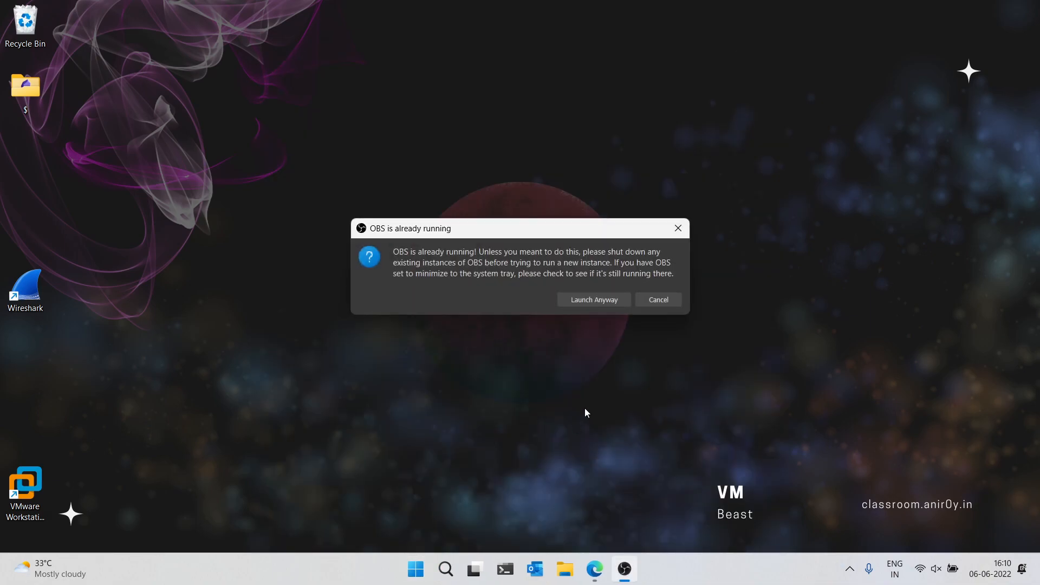
{"action": "left_click", "coordinate": [677, 301]}
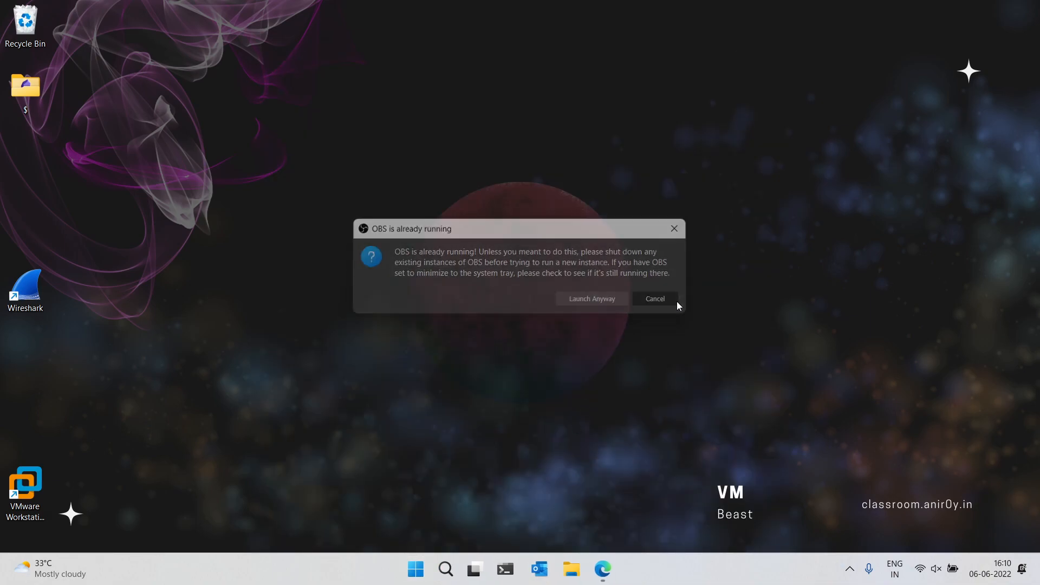
Switch to the other virtual desktop where Wireshark is open
{"action": "key", "text": "alt+Tab"}
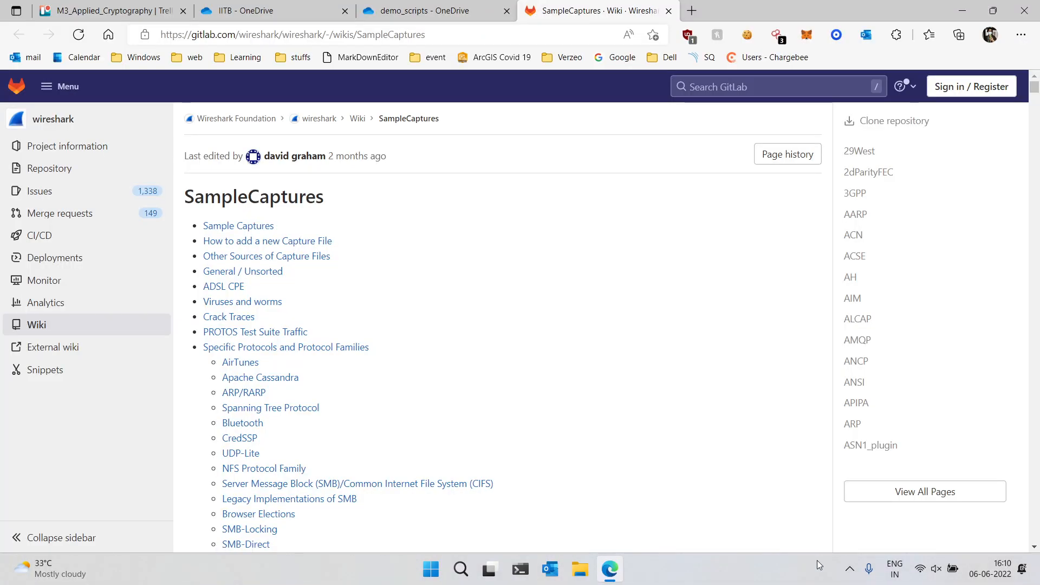
{"action": "key", "text": "ctrl+super+Left"}
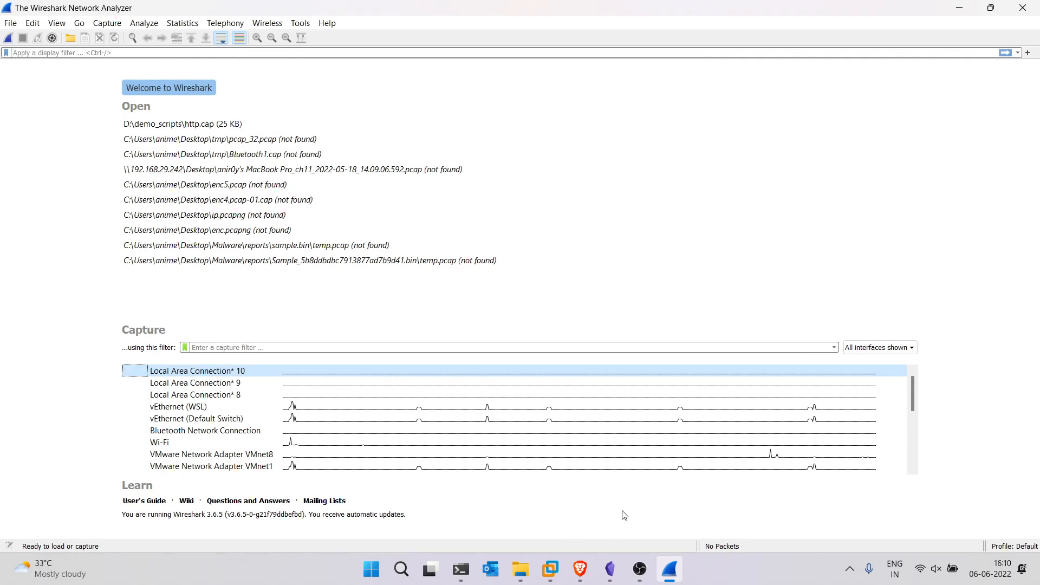